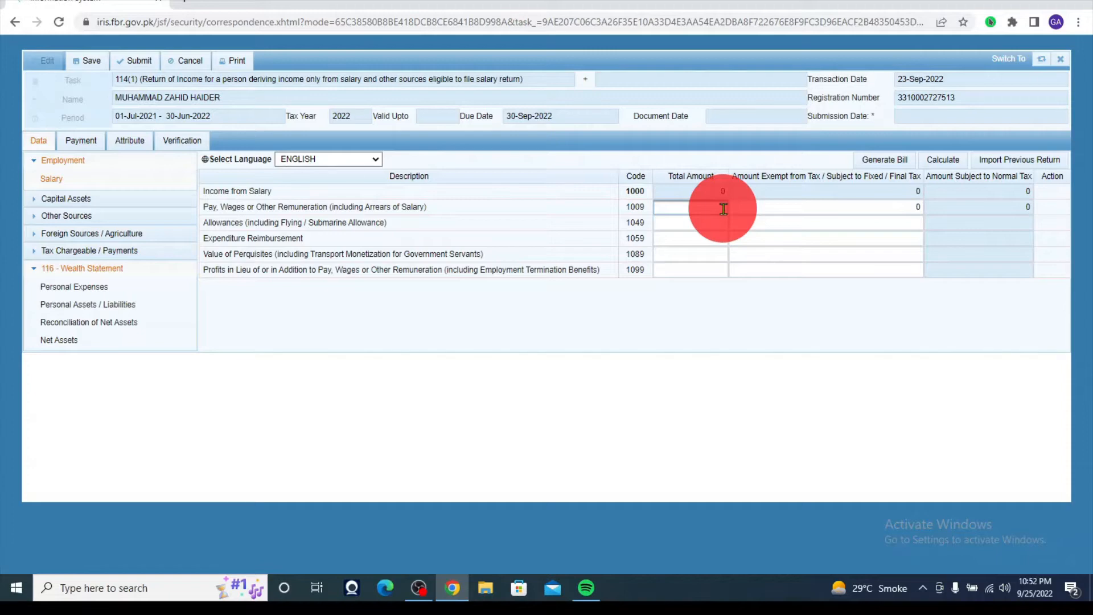
- Correct the row 1009 salary from 15,000,000 to 1,500,000 and recalculate the return totals
text(000000)
click(801, 221)
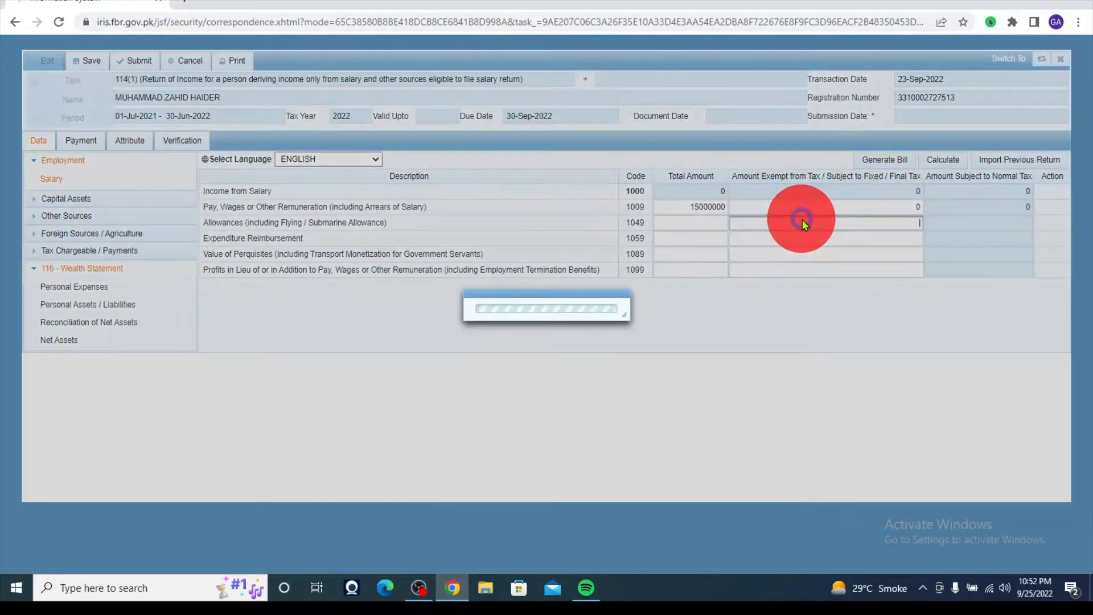
click(722, 205)
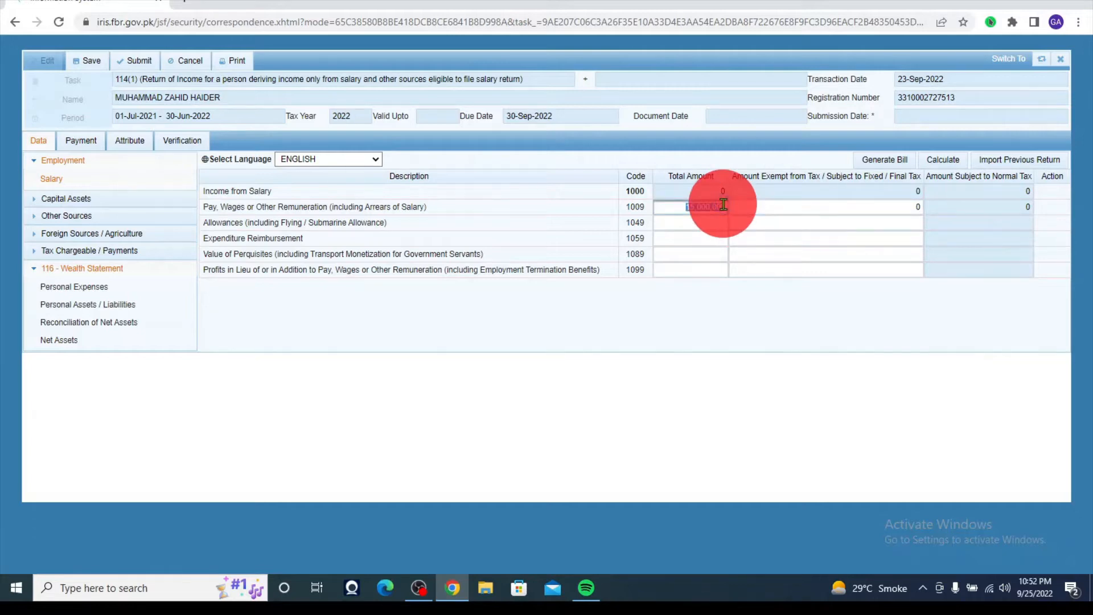
key(BackSpace)
text(150000)
click(877, 206)
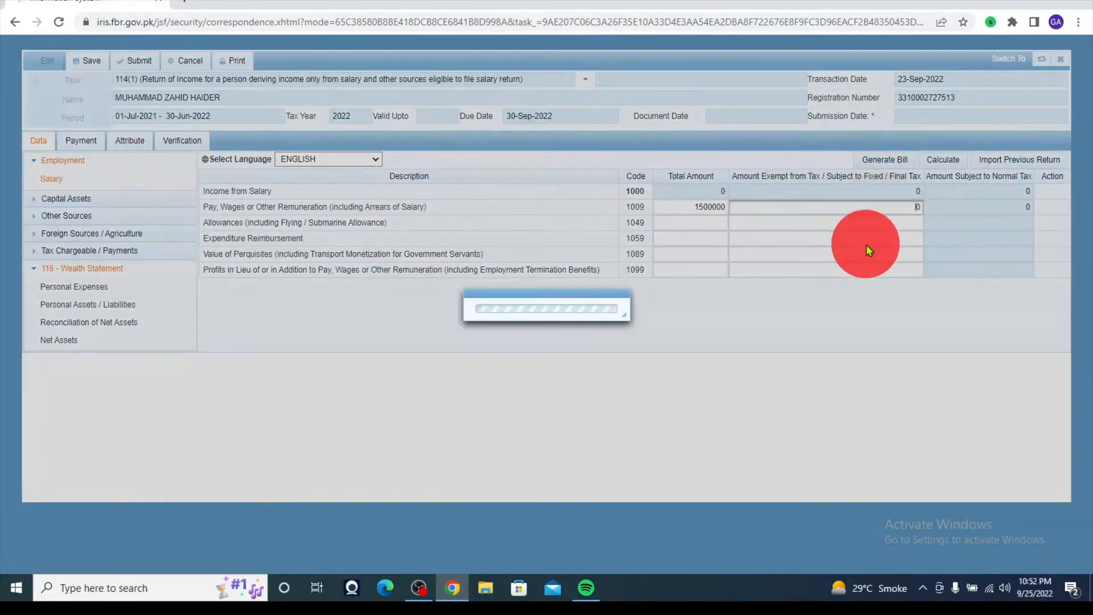
click(940, 162)
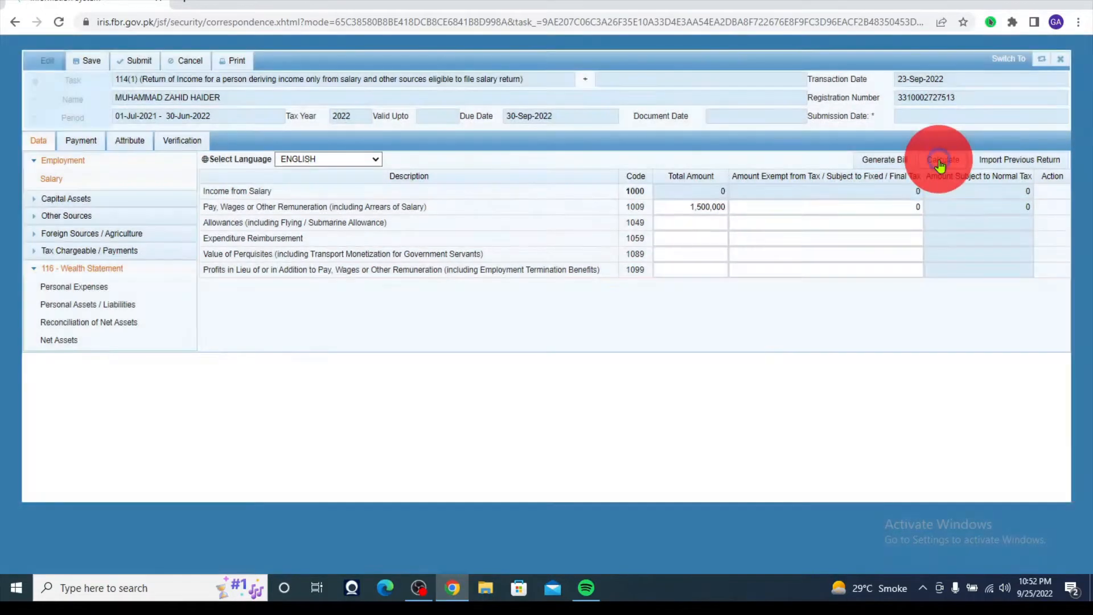
click(939, 164)
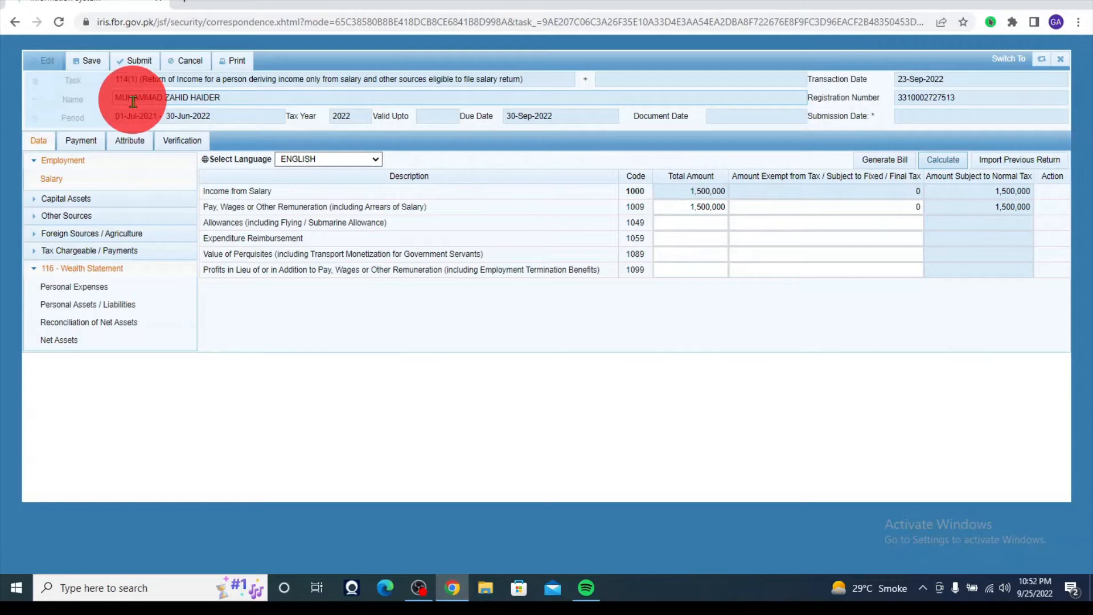
- Open the Wealth Statement's Personal Expenses grid and step through the Water, Vehicle and Travelling amount cells
click(65, 286)
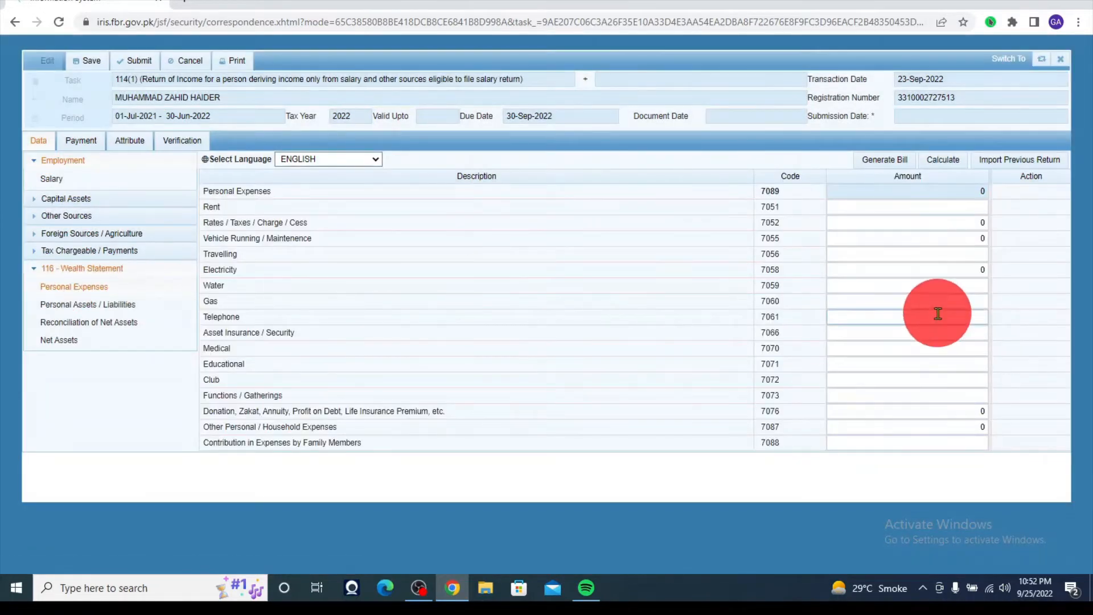
click(927, 287)
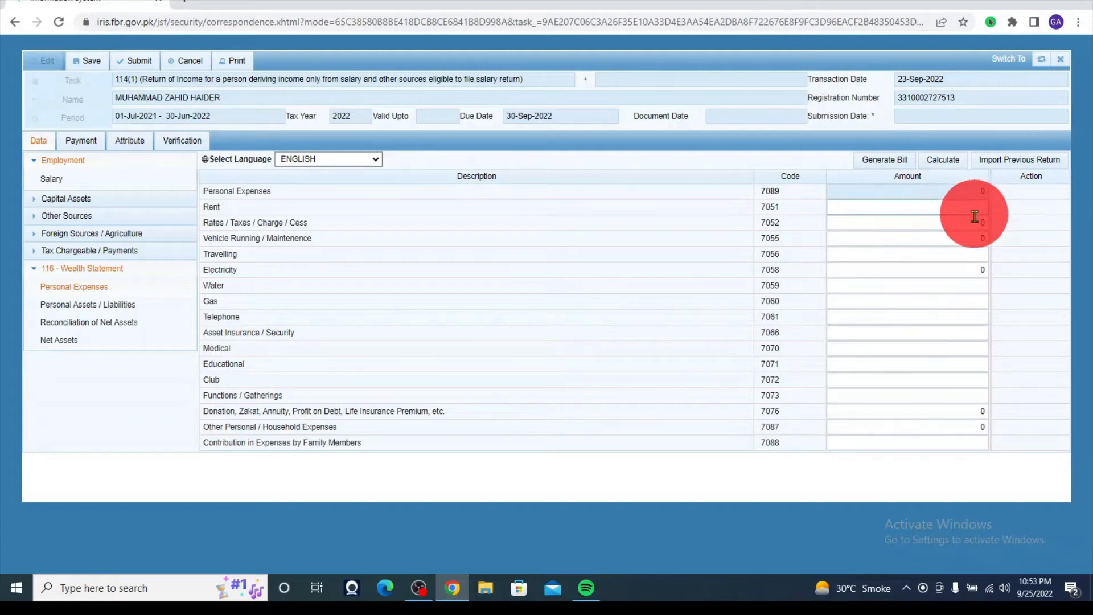
click(896, 241)
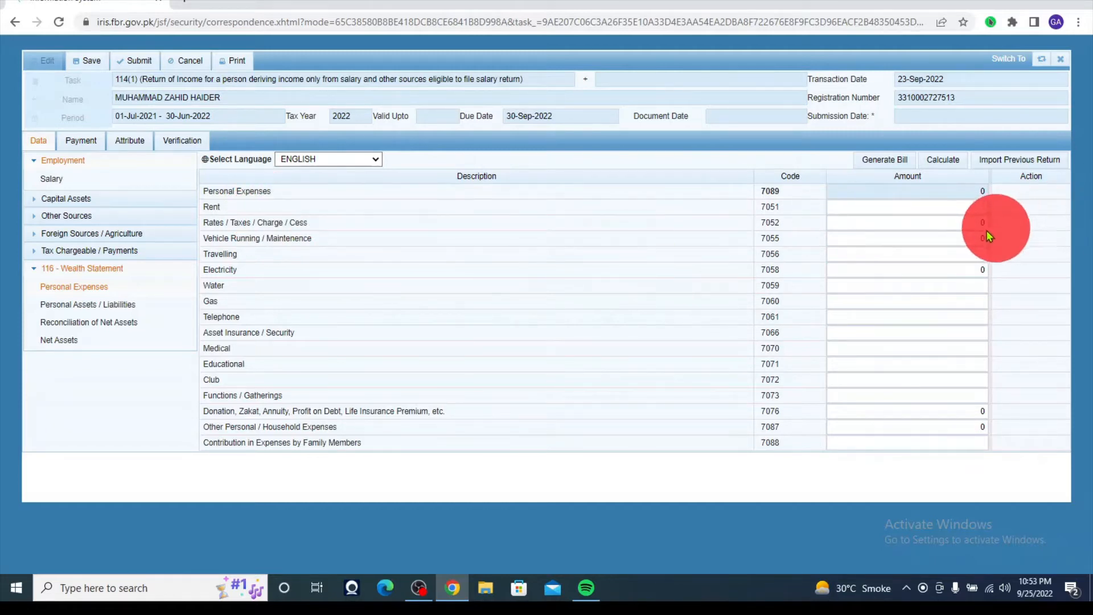
click(961, 233)
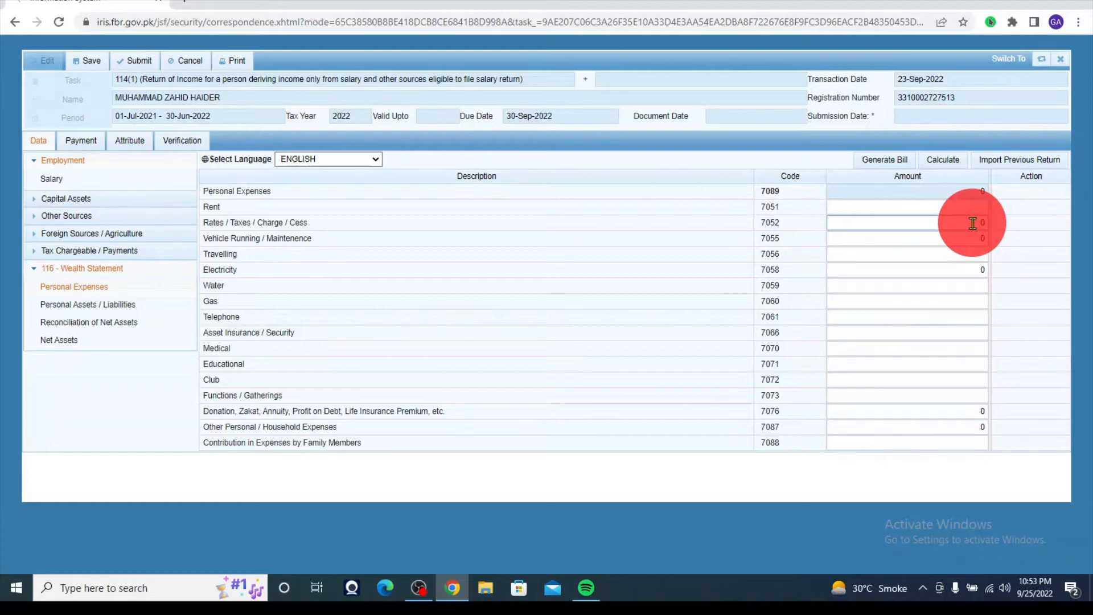
click(972, 239)
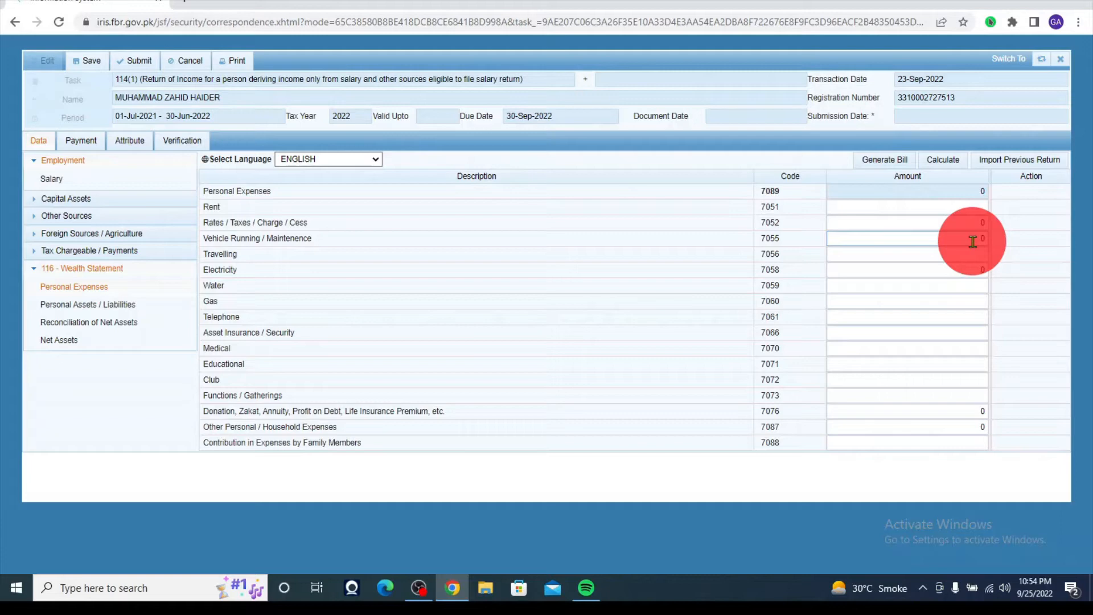
click(977, 259)
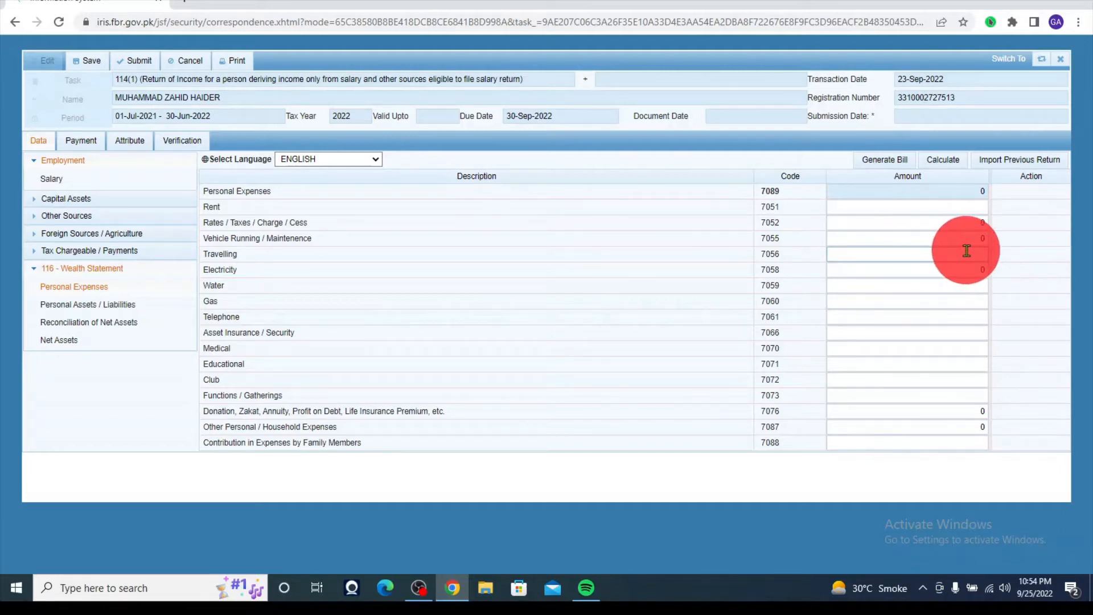
click(431, 240)
click(213, 222)
click(216, 253)
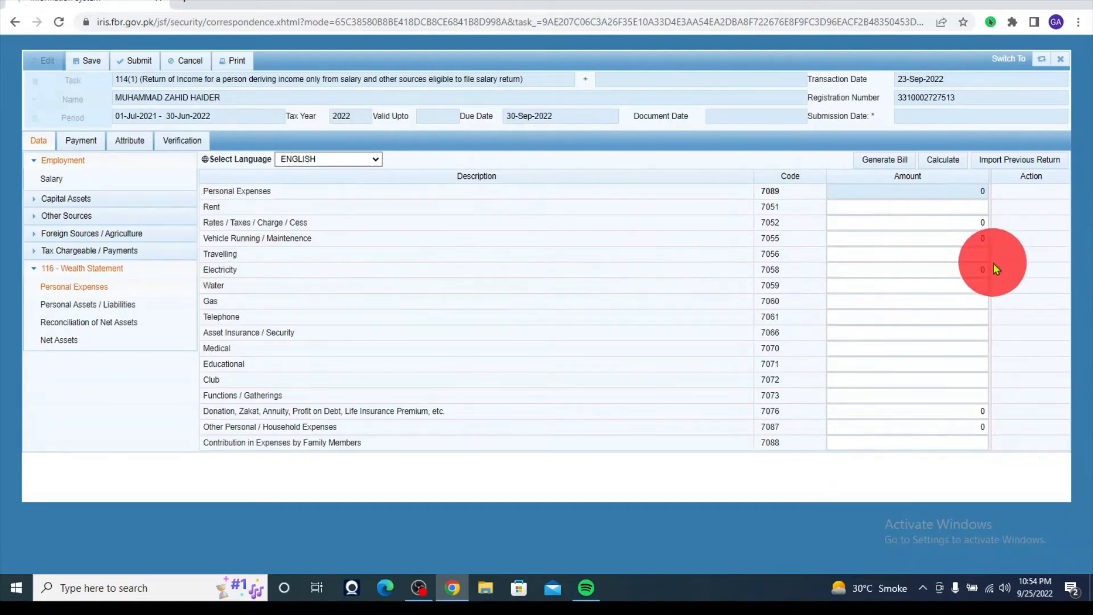
click(977, 258)
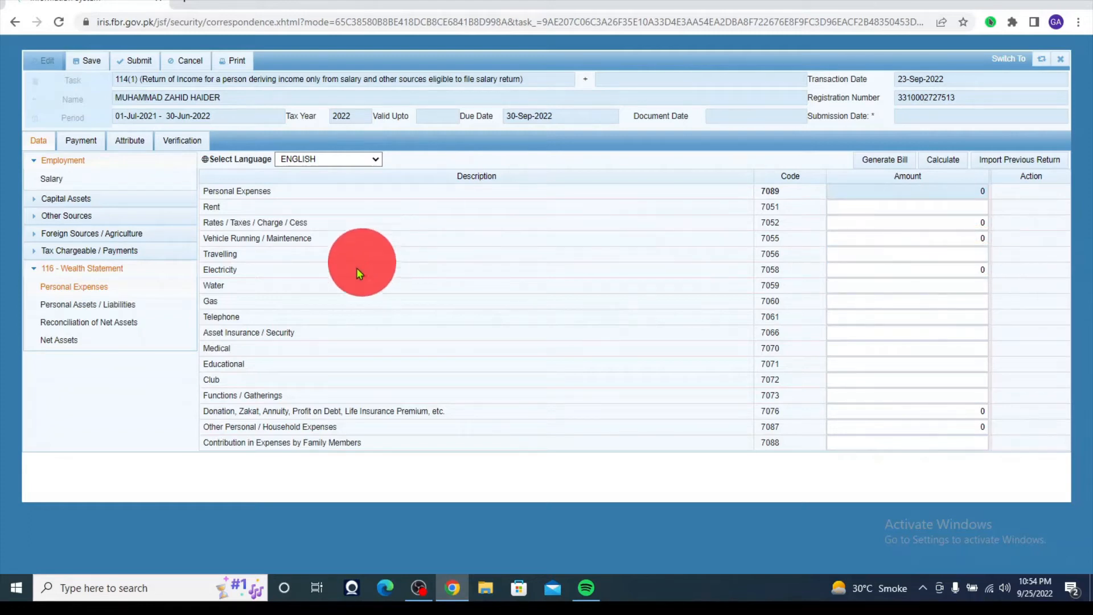
- Enter 50,000 as the Electricity (7058) expense amount
click(223, 270)
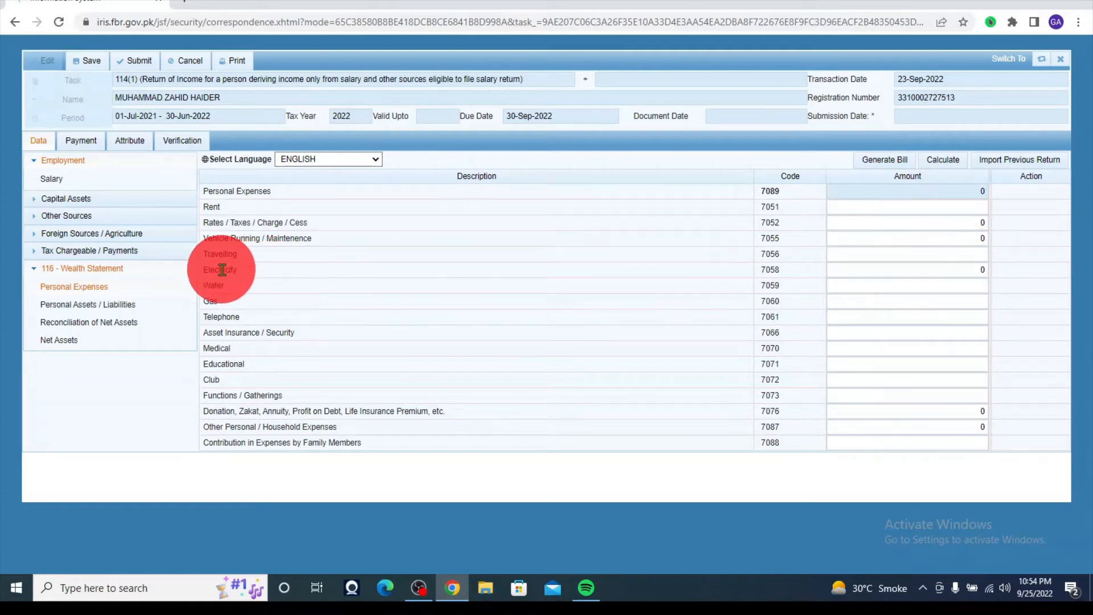
click(980, 266)
double_click(979, 268)
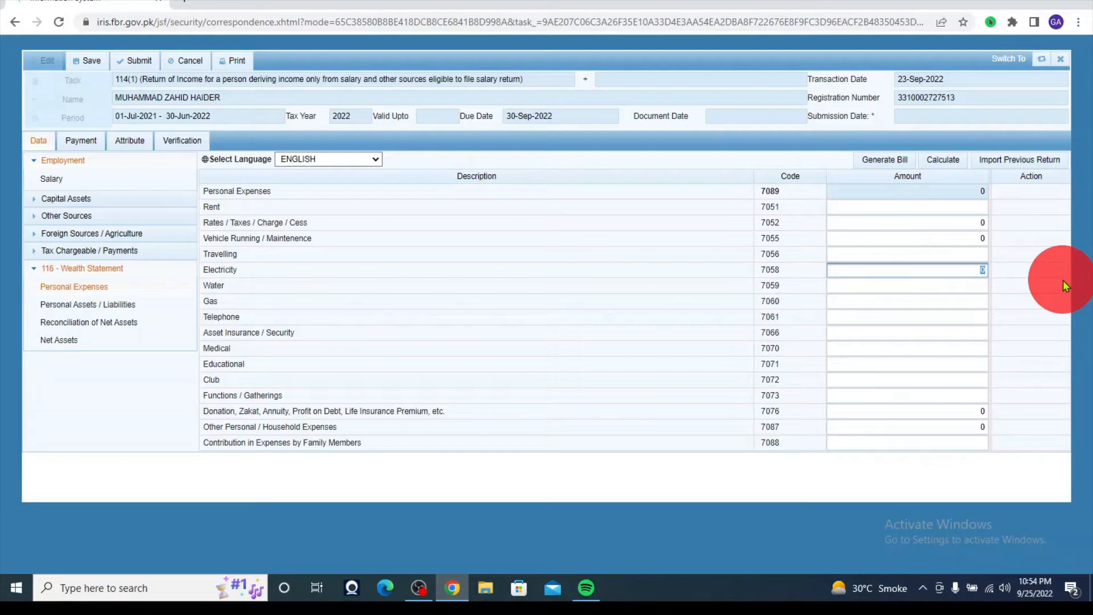
text(500000)
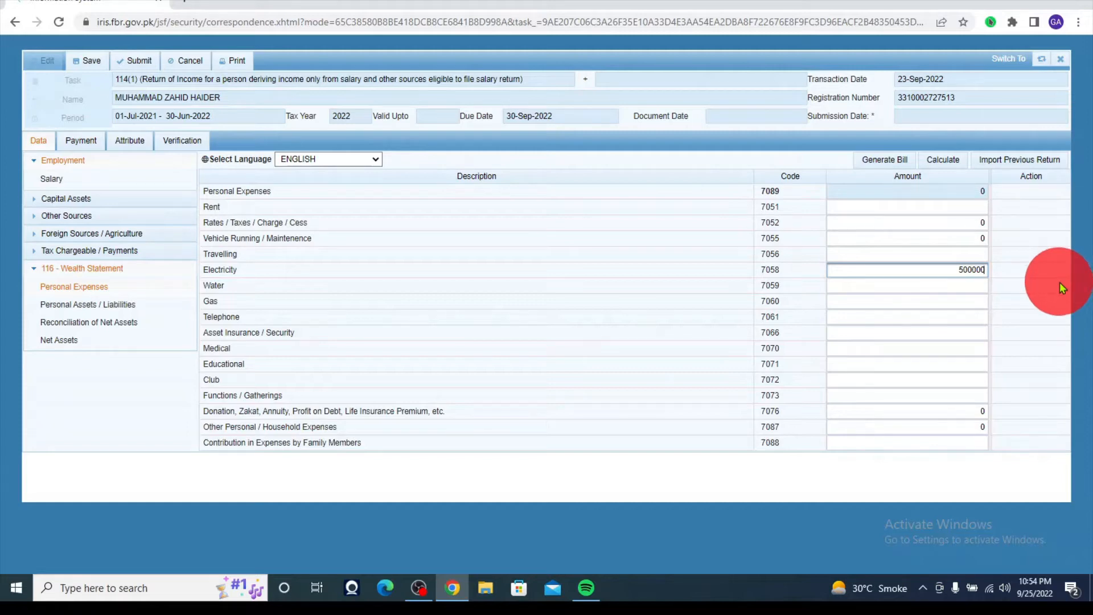
key(BackSpace)
click(950, 315)
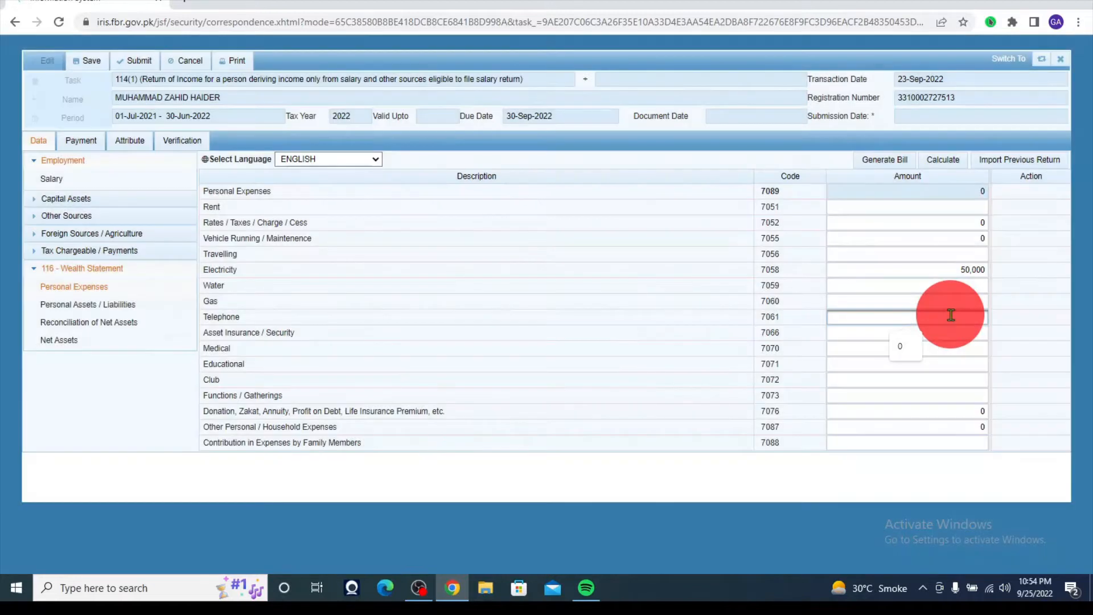
- Enter 20,000 for Telephone and 120,000 for Asset Insurance / Security
click(938, 381)
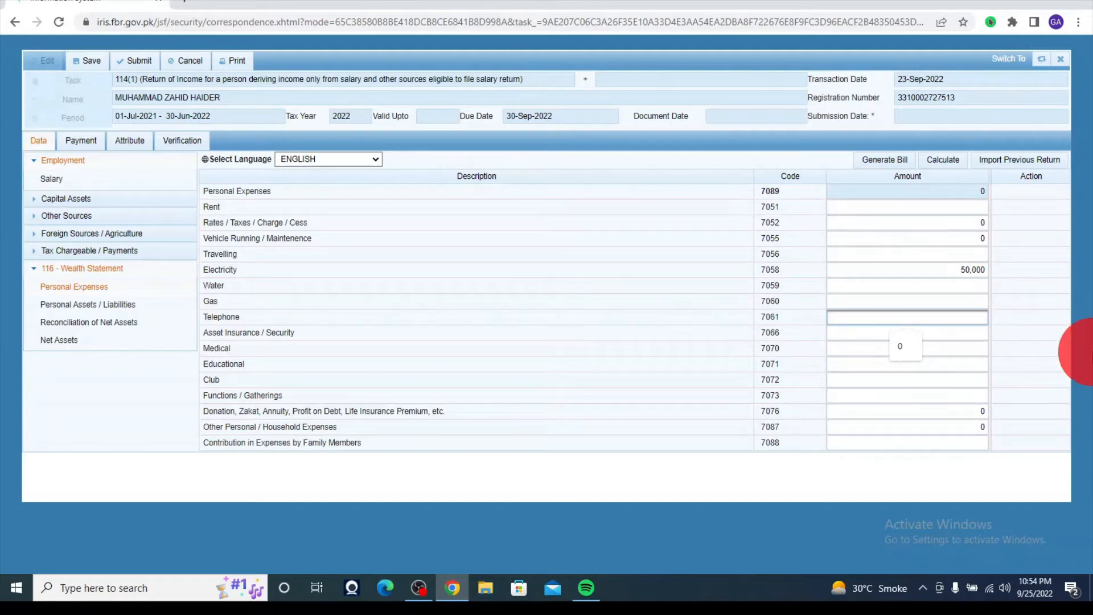
text(00000)
click(932, 360)
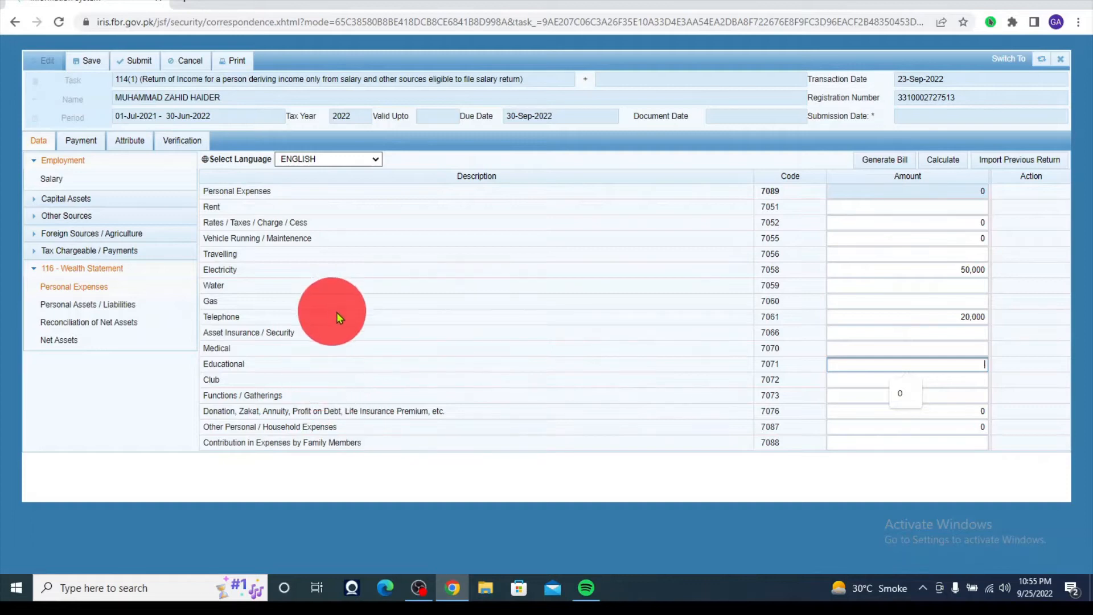
click(966, 397)
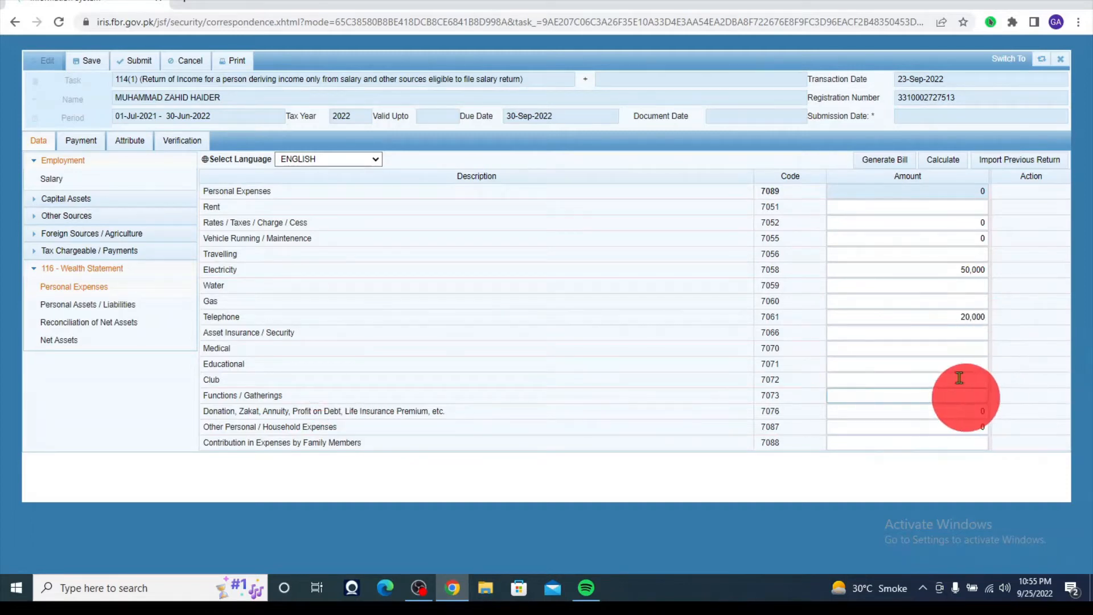
click(947, 331)
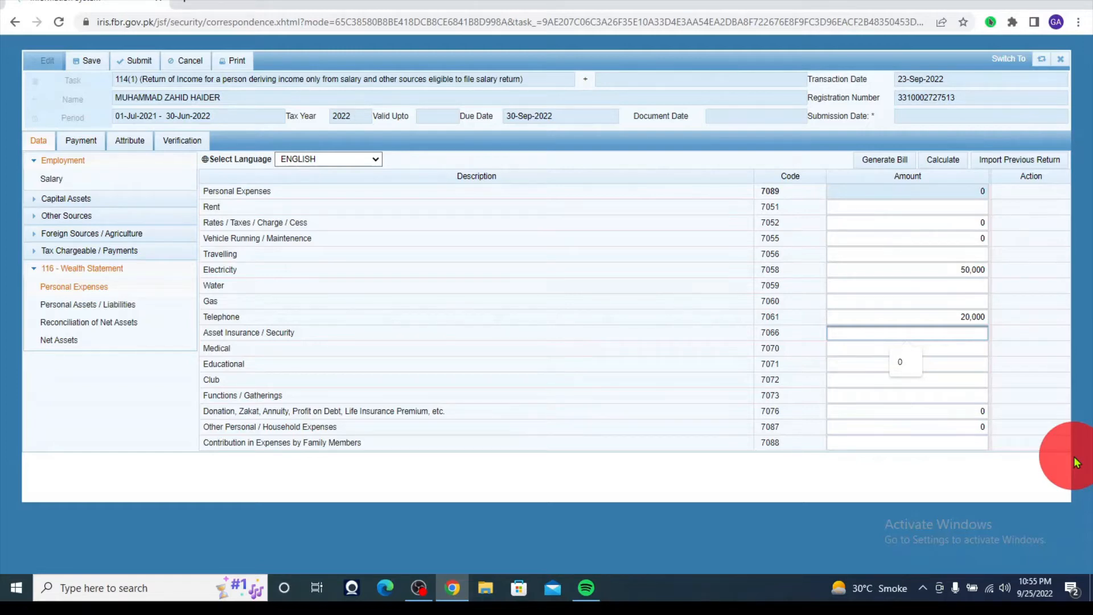
text(120000)
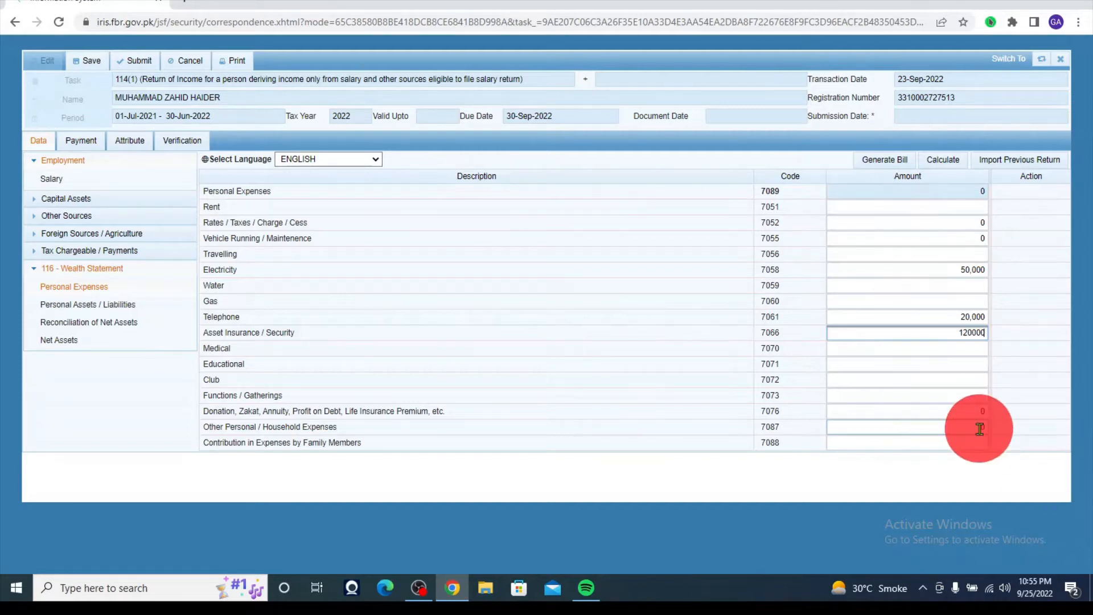
click(980, 428)
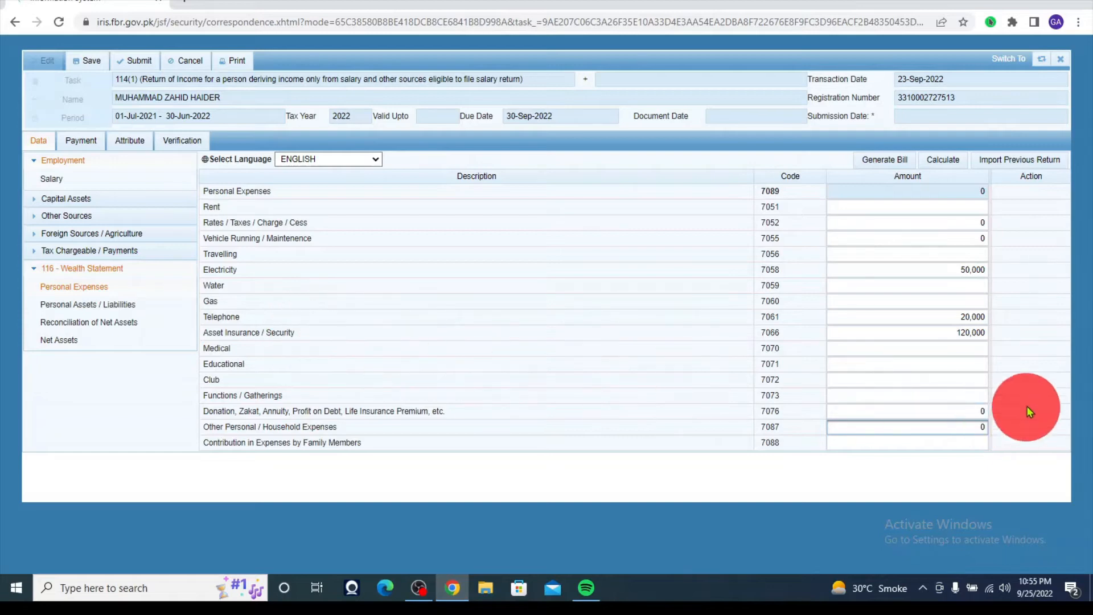
click(974, 350)
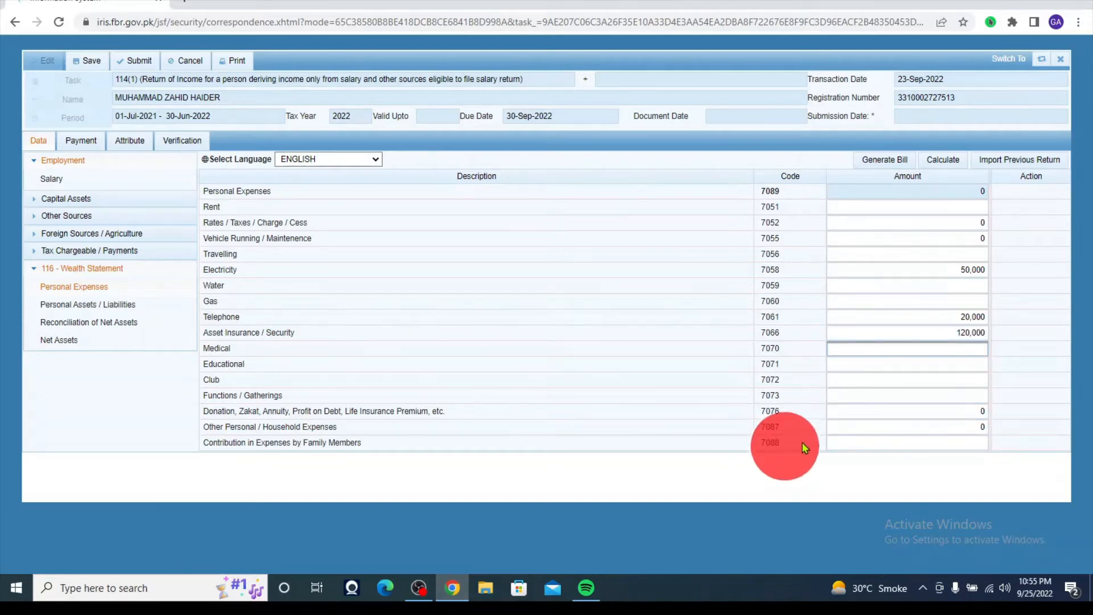
- Enter 600,000 for Other Personal / Household Expenses (7087)
click(961, 367)
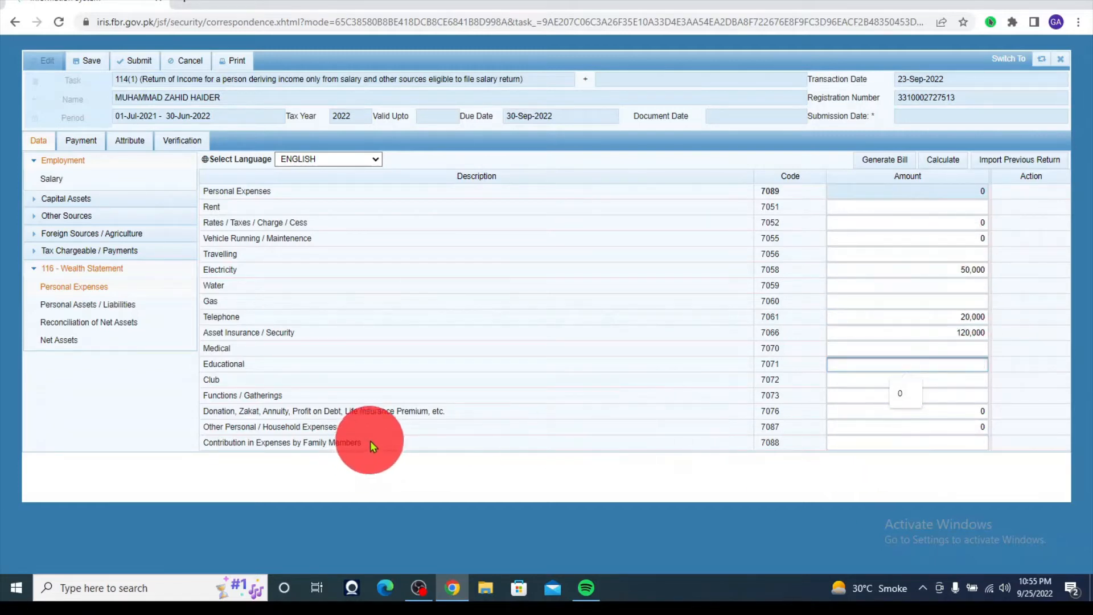
click(968, 426)
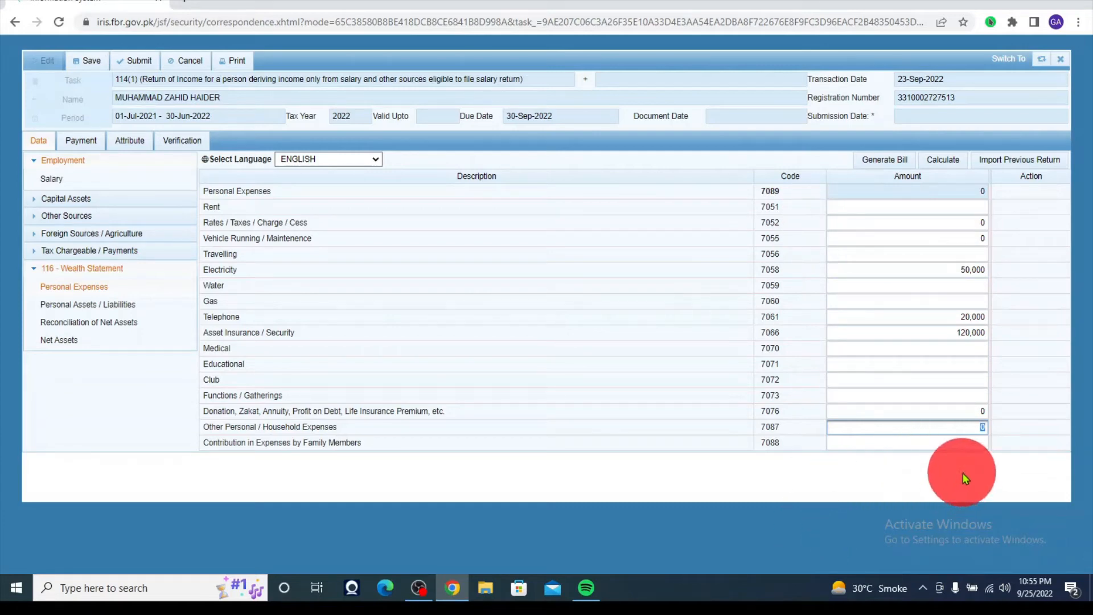
text(600000)
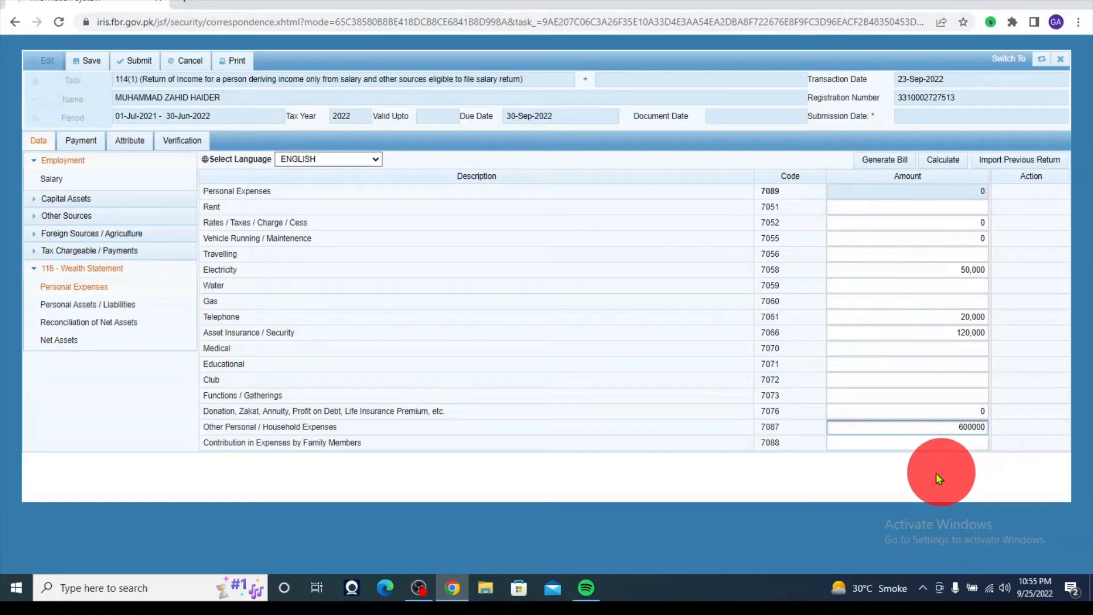
click(902, 458)
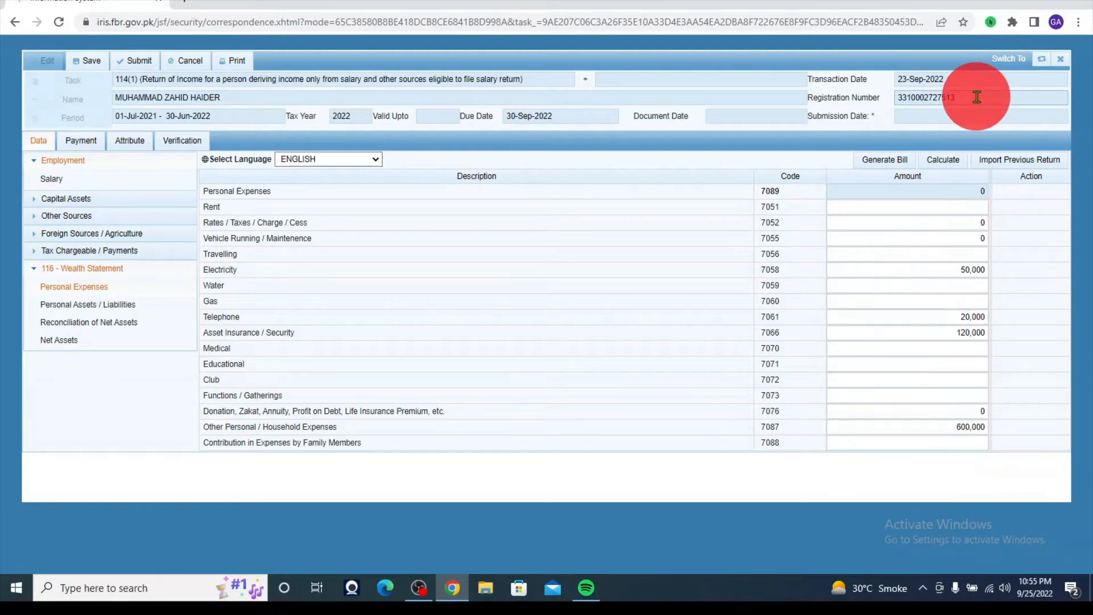
- Clear the Electricity and Telephone amounts, turning off the recording highlight extension
double_click(965, 271)
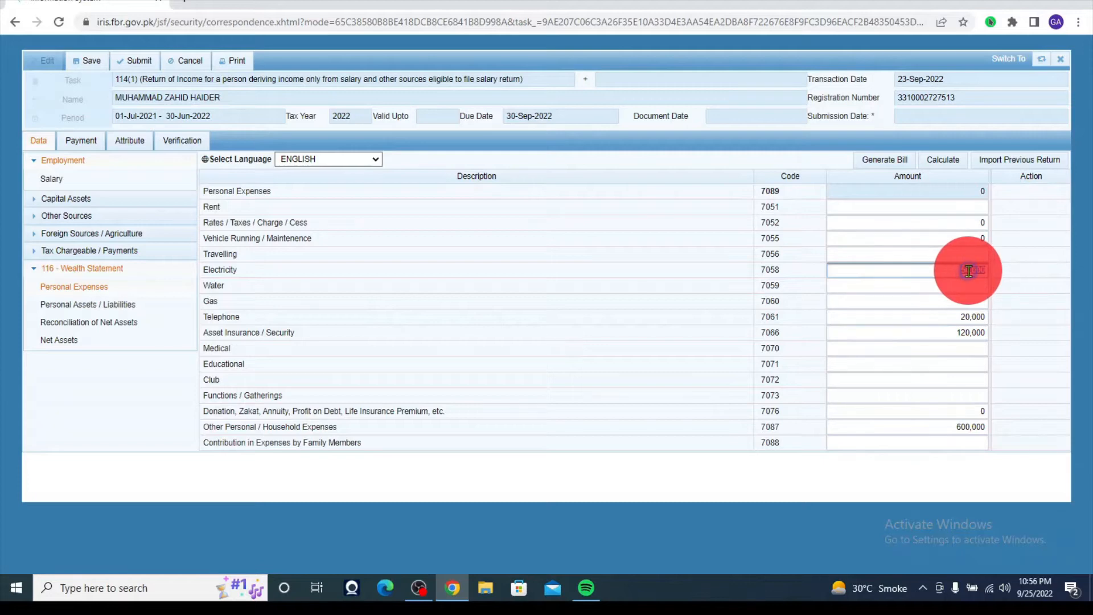
click(1012, 22)
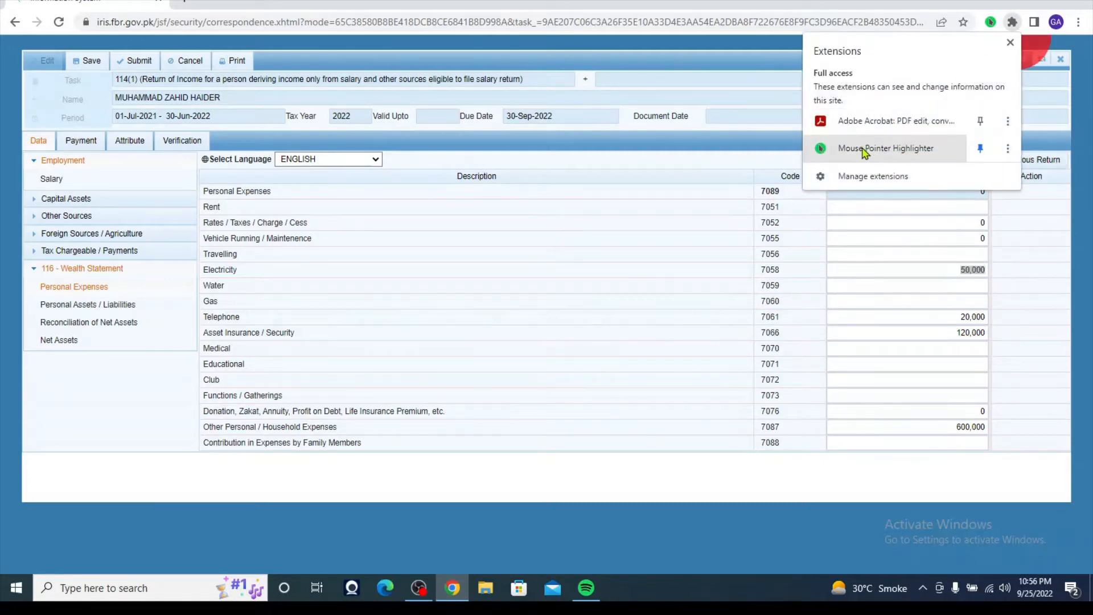
click(934, 149)
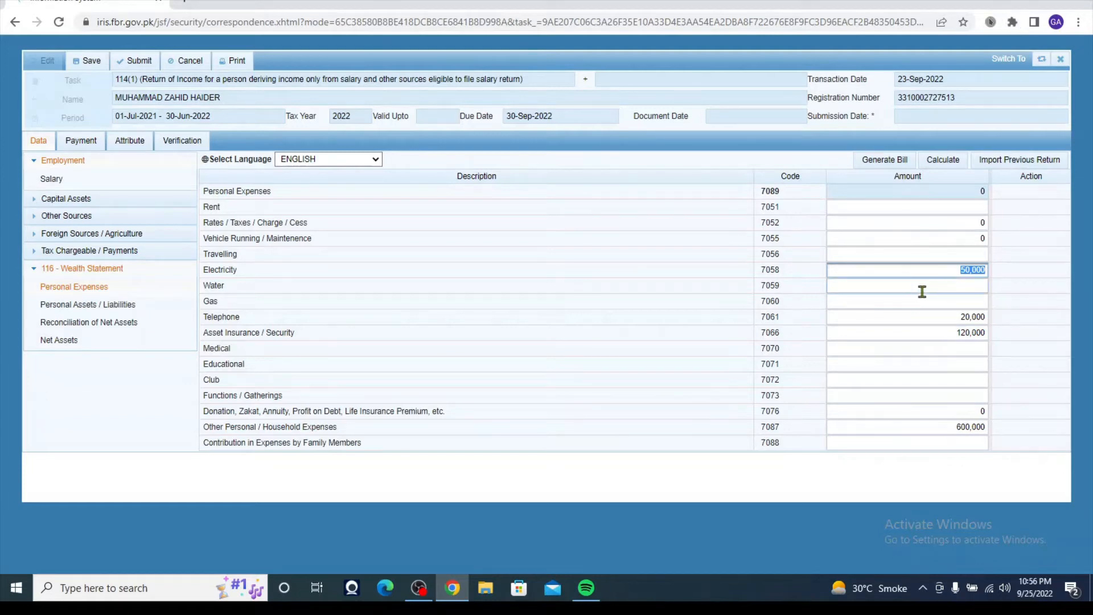
key(BackSpace)
click(984, 314)
double_click(984, 315)
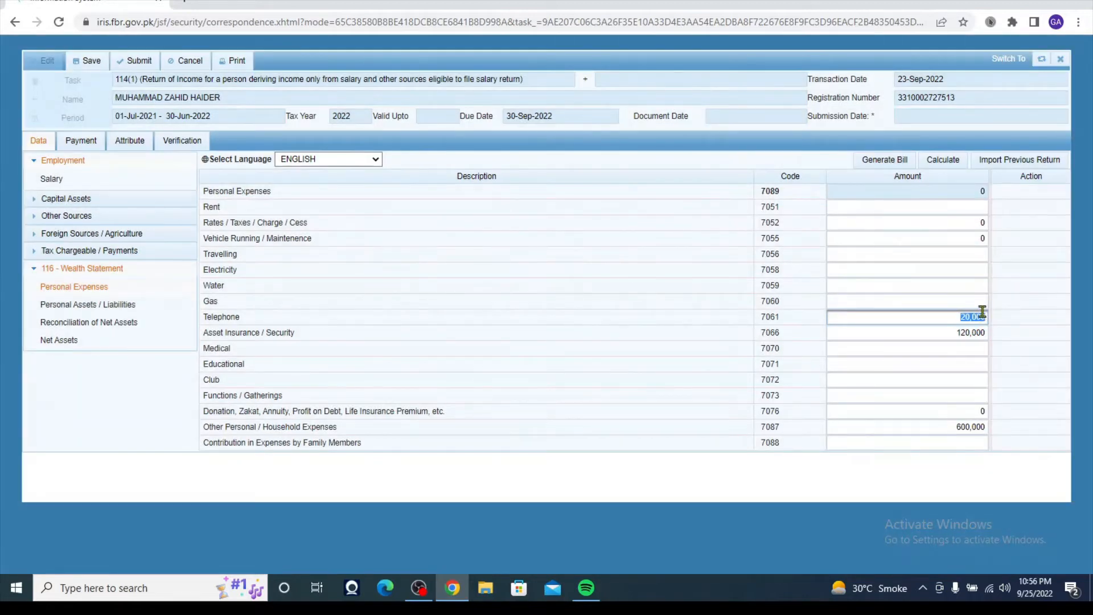
key(BackSpace)
- Clear the Asset Insurance / Security amount and recalculate the Personal Expenses total to 600,000
click(984, 334)
double_click(980, 333)
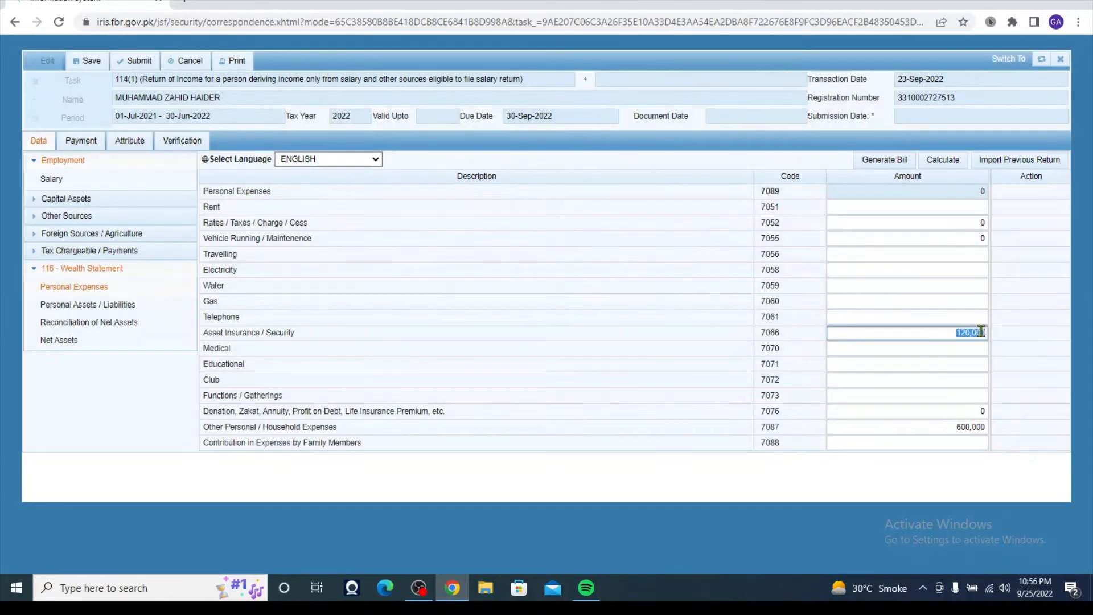
click(891, 392)
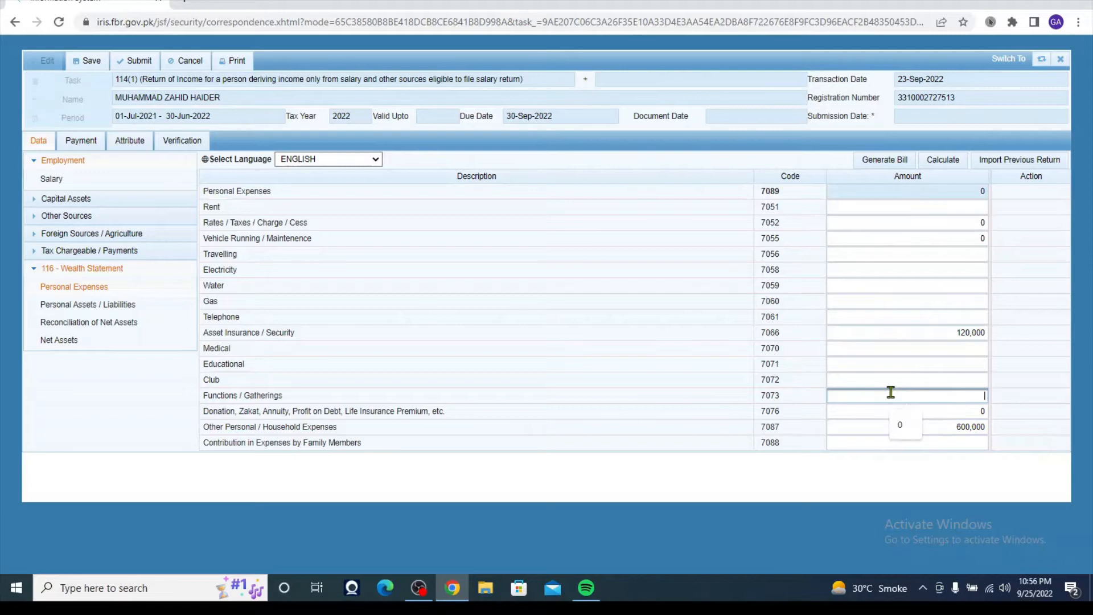
double_click(972, 331)
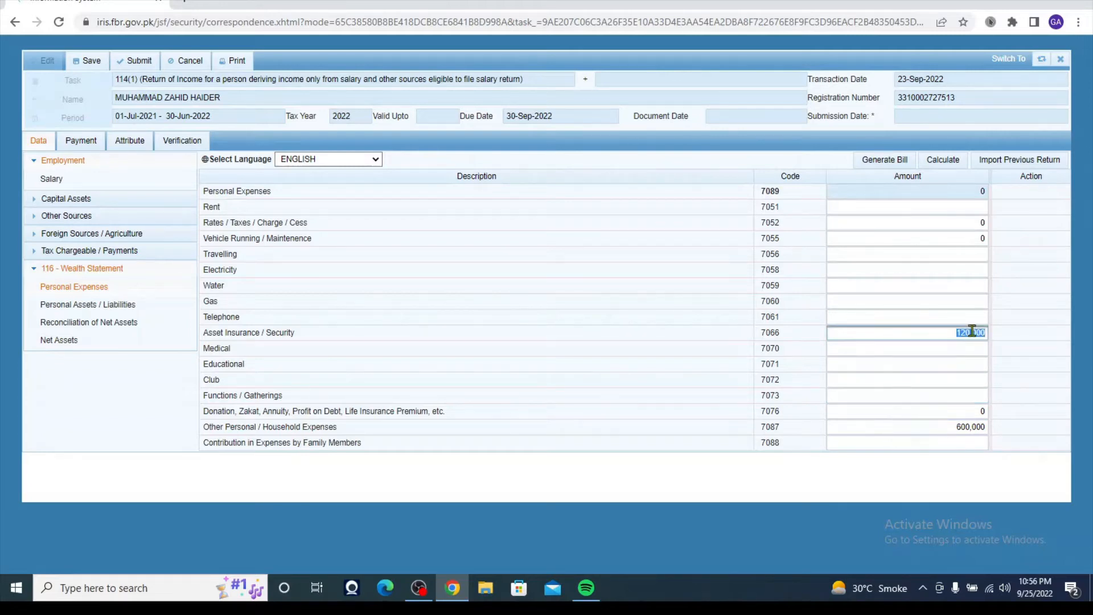
key(BackSpace)
click(943, 161)
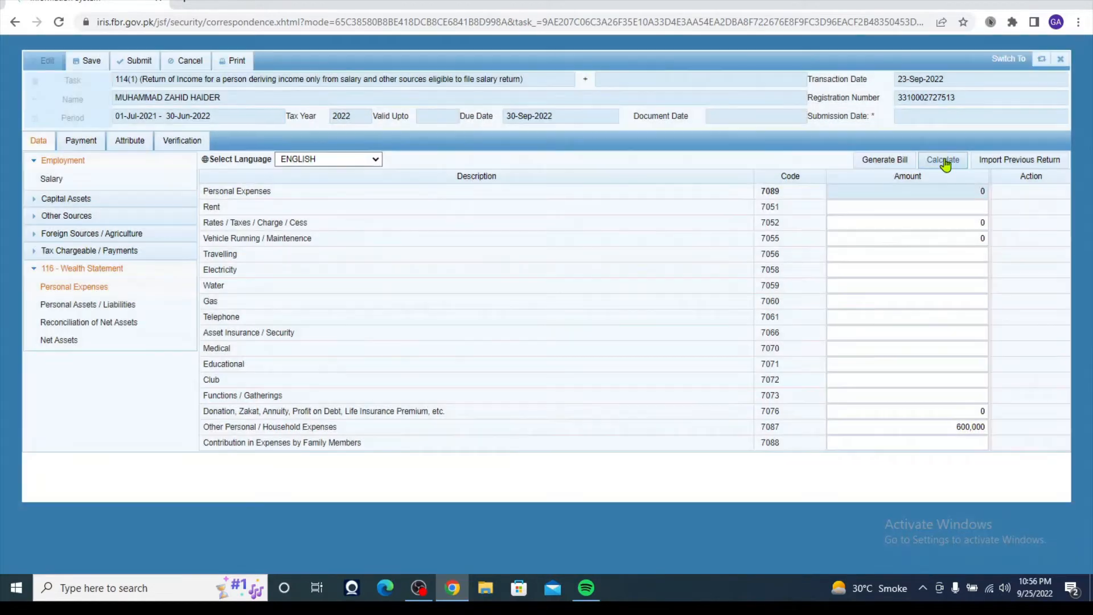
click(944, 161)
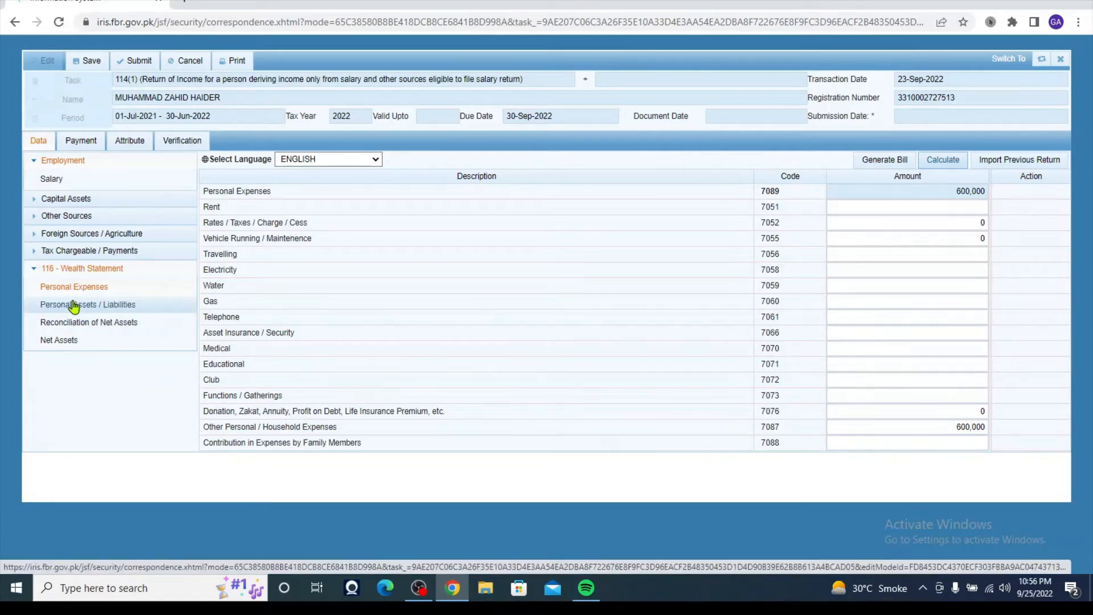
- Switch to the Personal Assets / Liabilities schedule under 116 - Wealth Statement
click(73, 305)
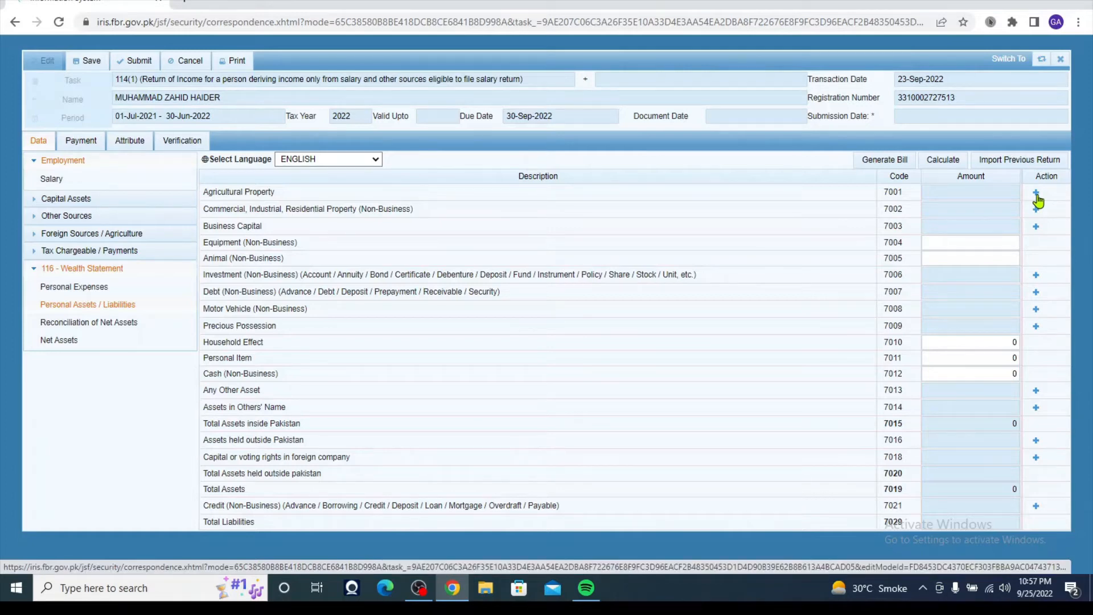
- Add an Agricultural Property (7001) entry '4 kanal - chak no 440' valued at 4,000,000
click(1036, 195)
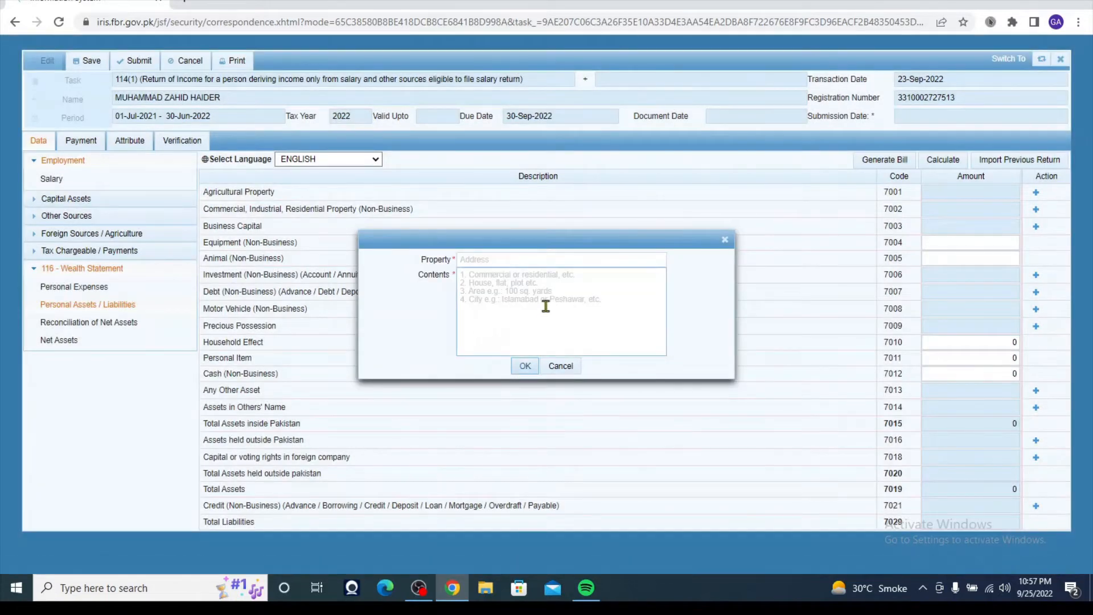
click(492, 261)
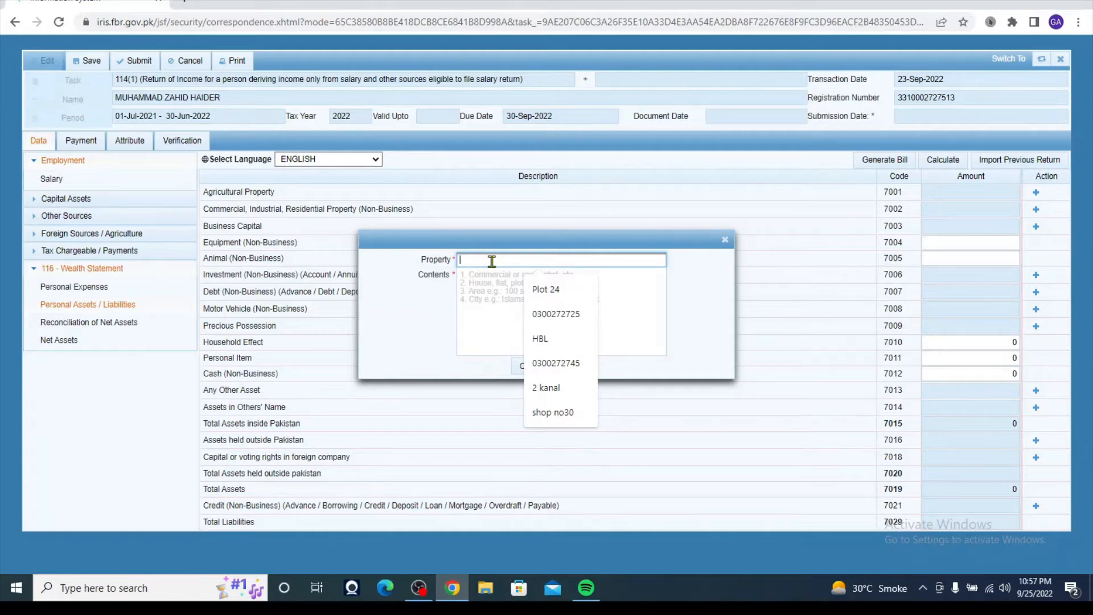
text(4)
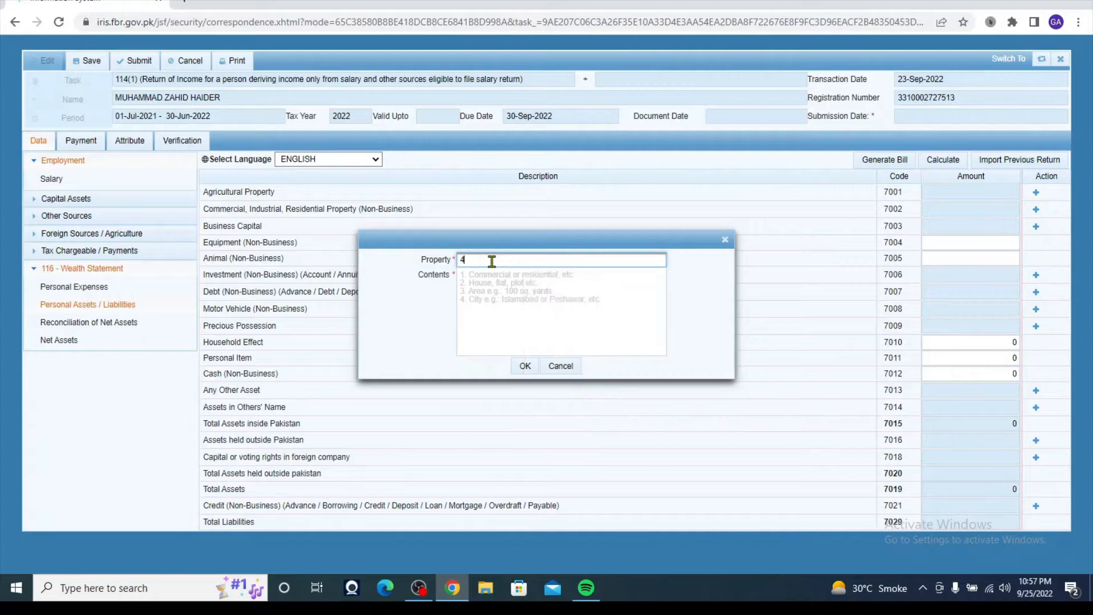
text( kanal)
click(483, 286)
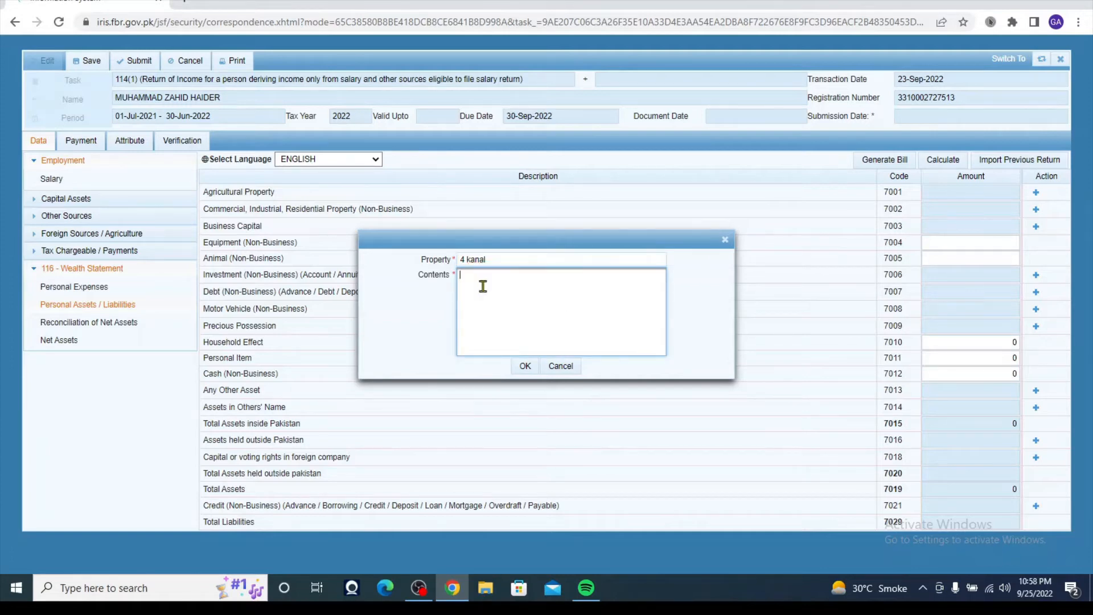
text(c)
text(hak)
text( nd)
text( 440)
click(524, 366)
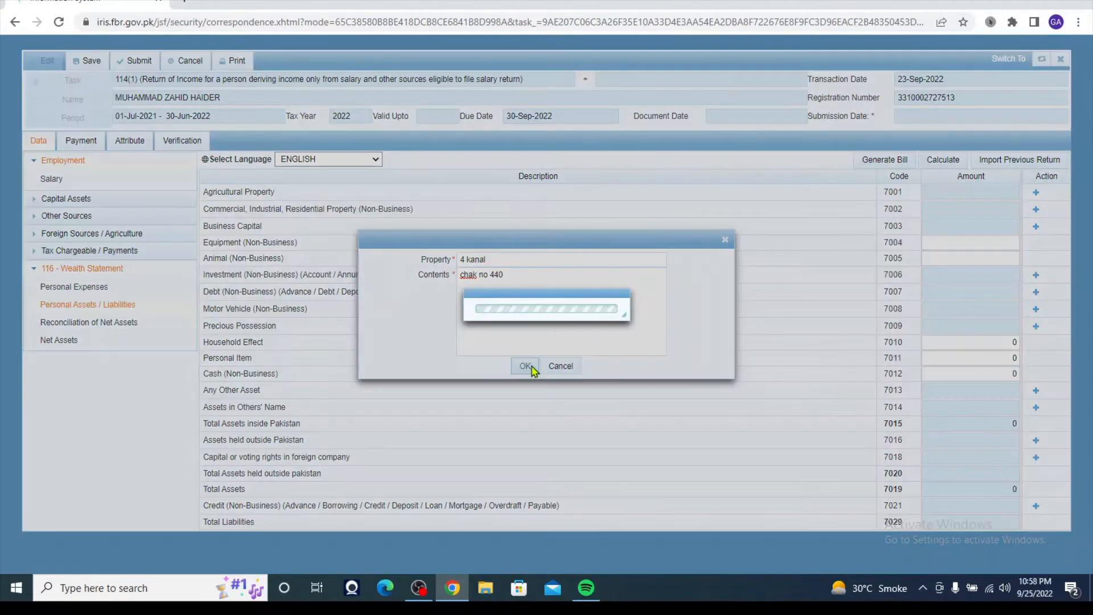
click(1015, 210)
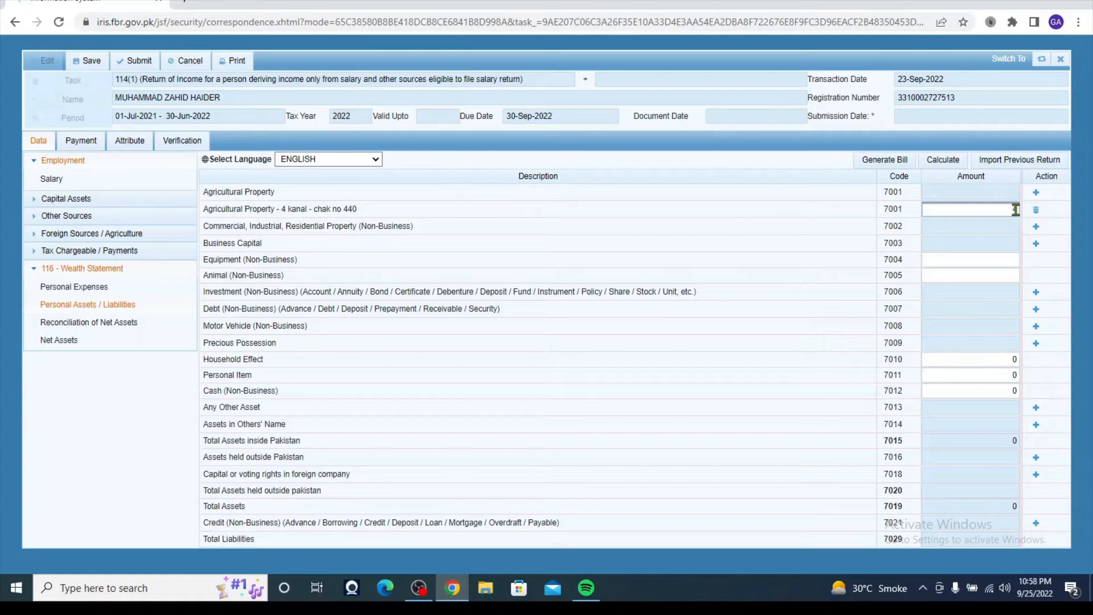
text(4000000)
click(959, 261)
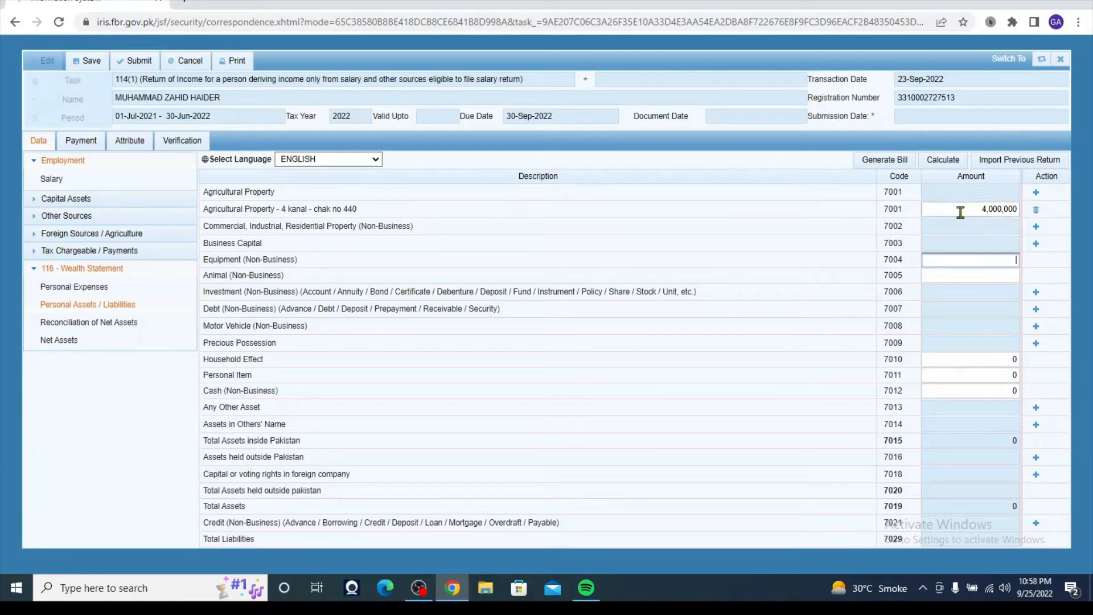
- Add a 7002 property 'Plot 24' with contents 'residential Gulberg Lahore', valued at 3,000,000
click(1036, 228)
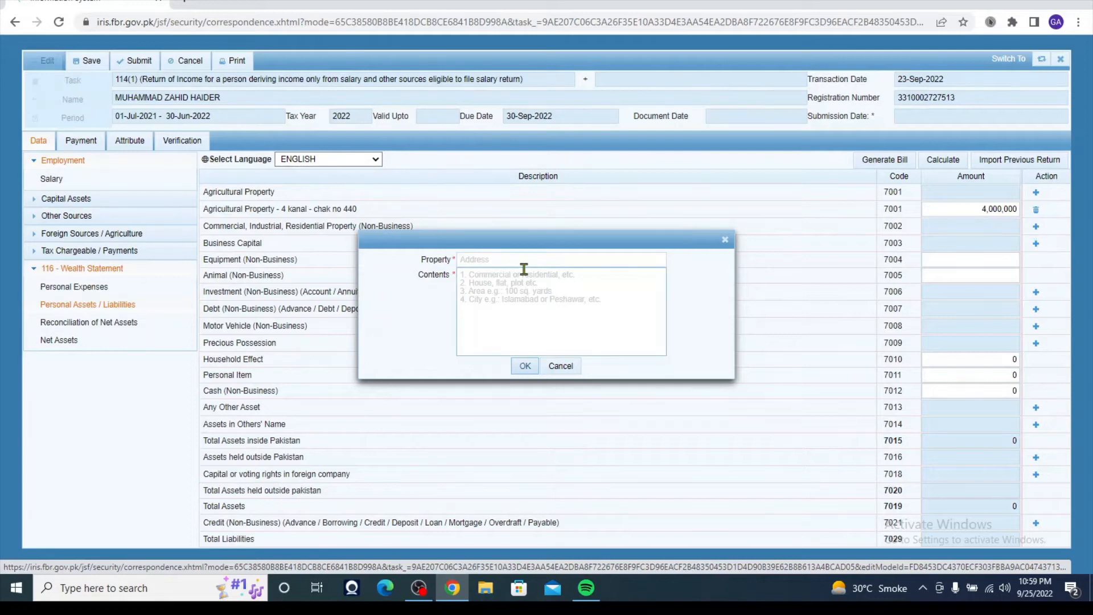
click(509, 259)
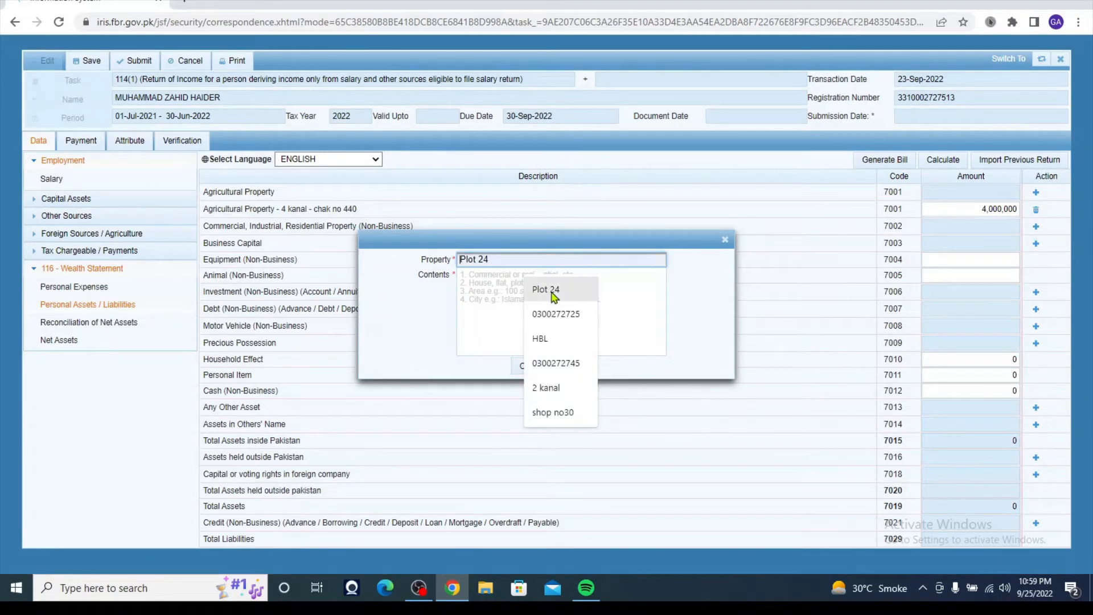
click(541, 290)
click(494, 280)
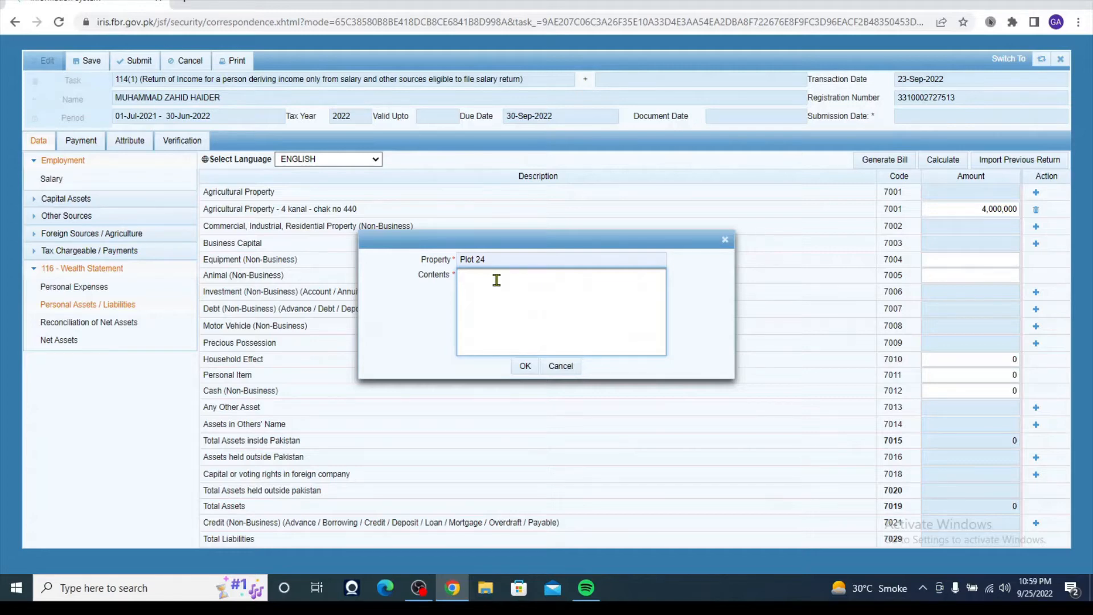
text(res)
text(ential Gulberg Lahore)
click(524, 367)
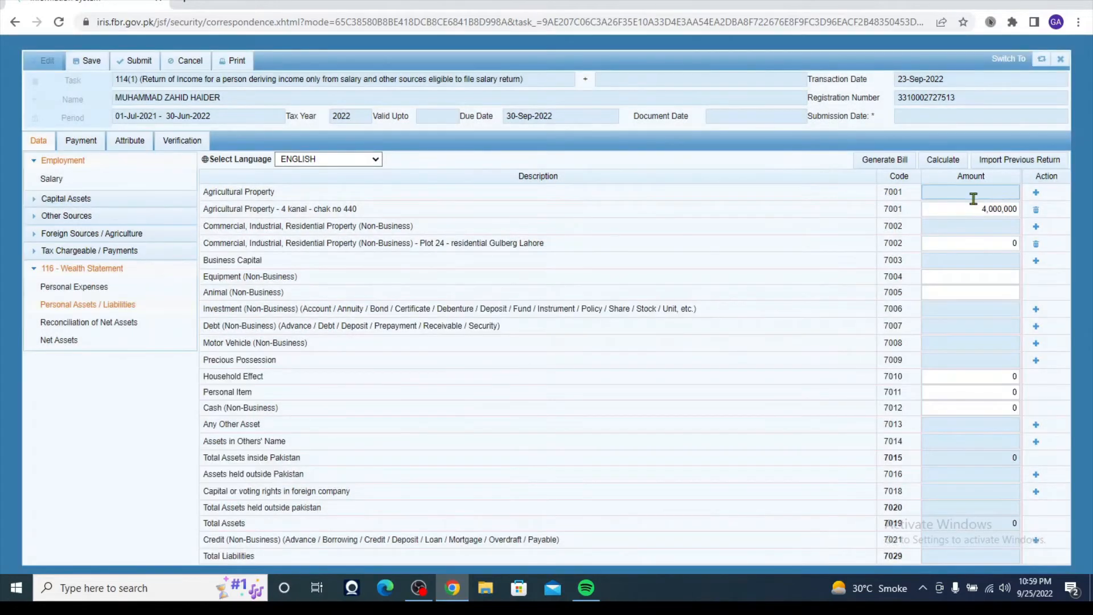
click(1016, 244)
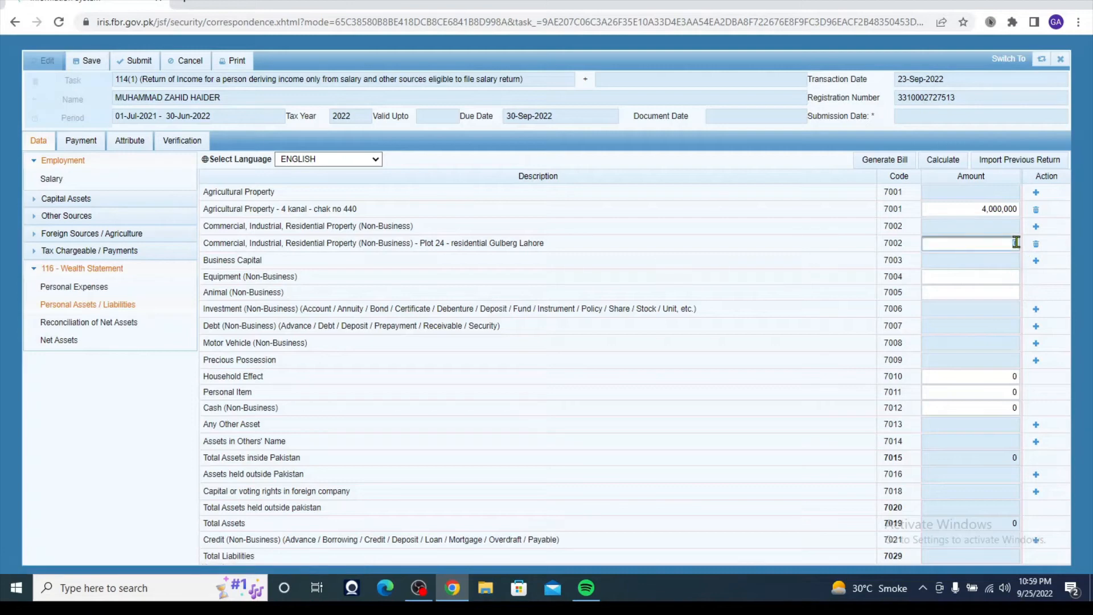
key(BackSpace)
text(3000000)
click(1014, 265)
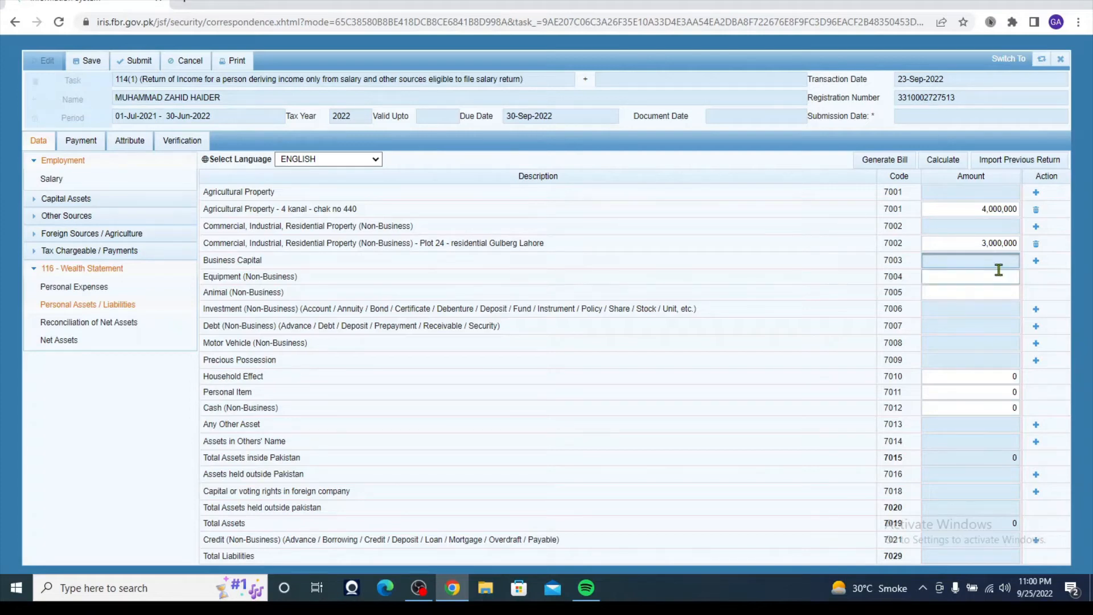
click(1035, 261)
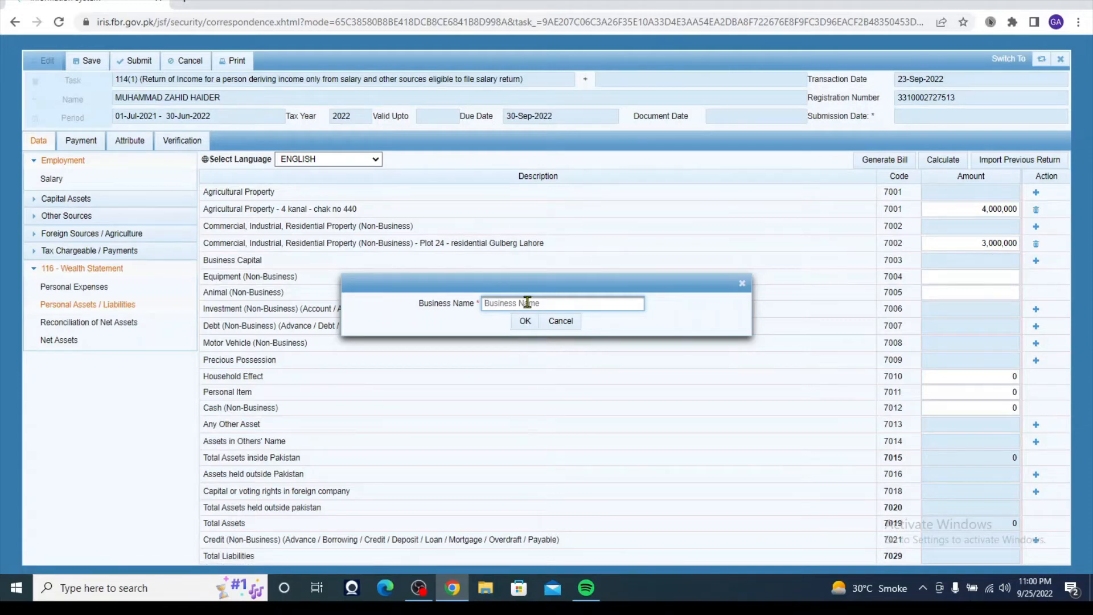
click(560, 323)
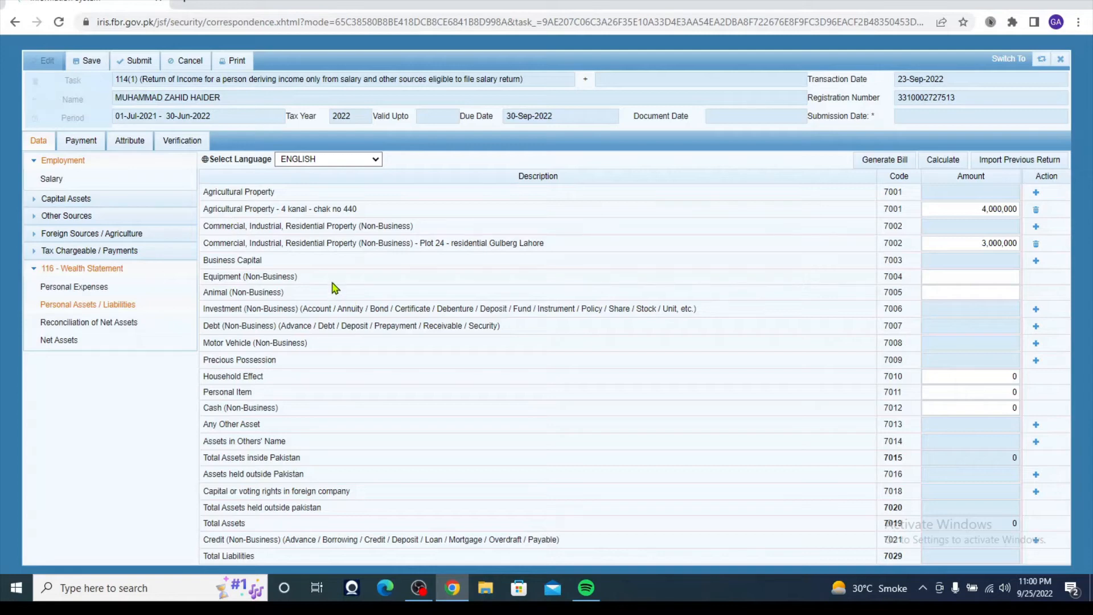
click(1001, 277)
key(F1)
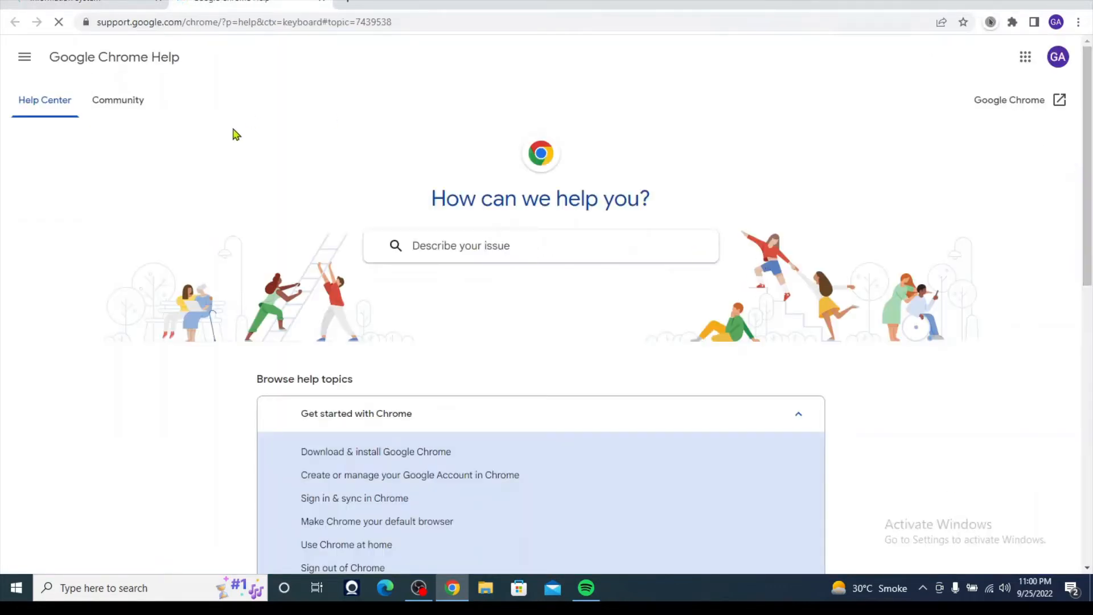
click(98, 2)
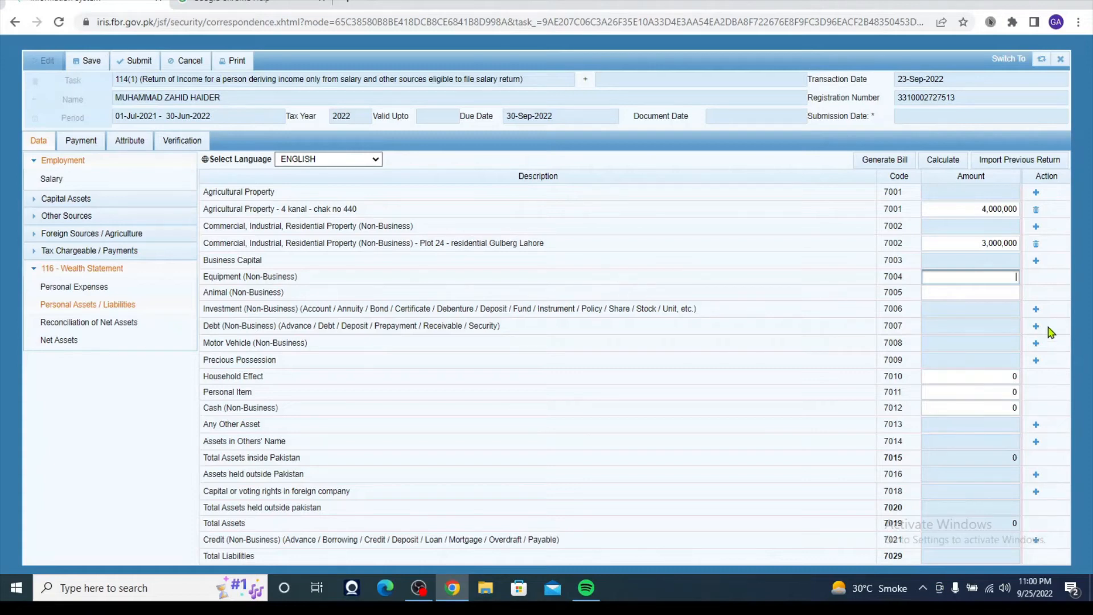
click(1014, 289)
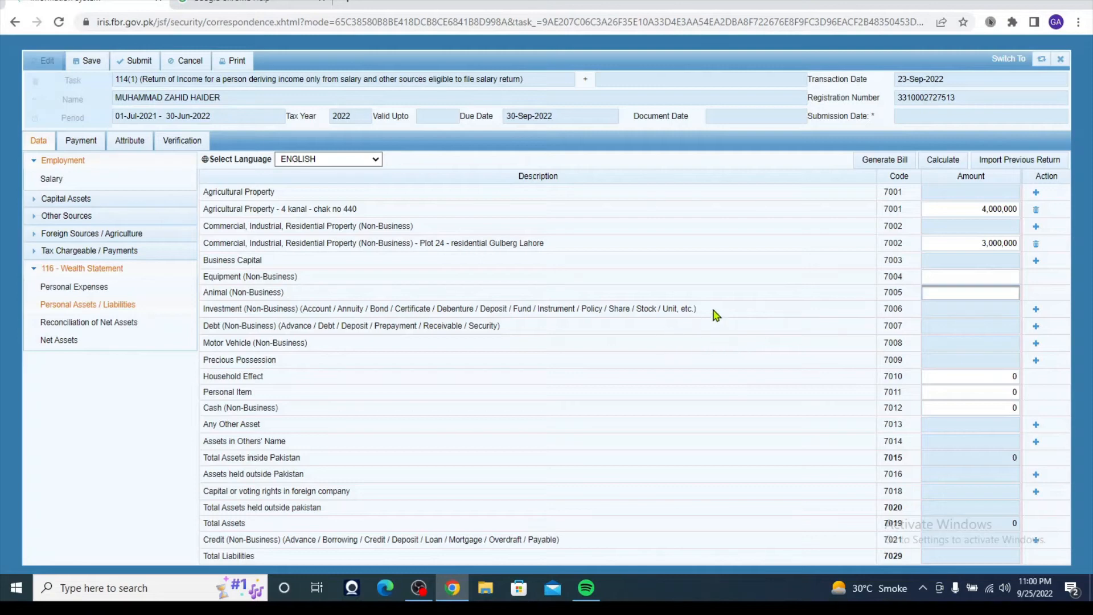
click(1006, 276)
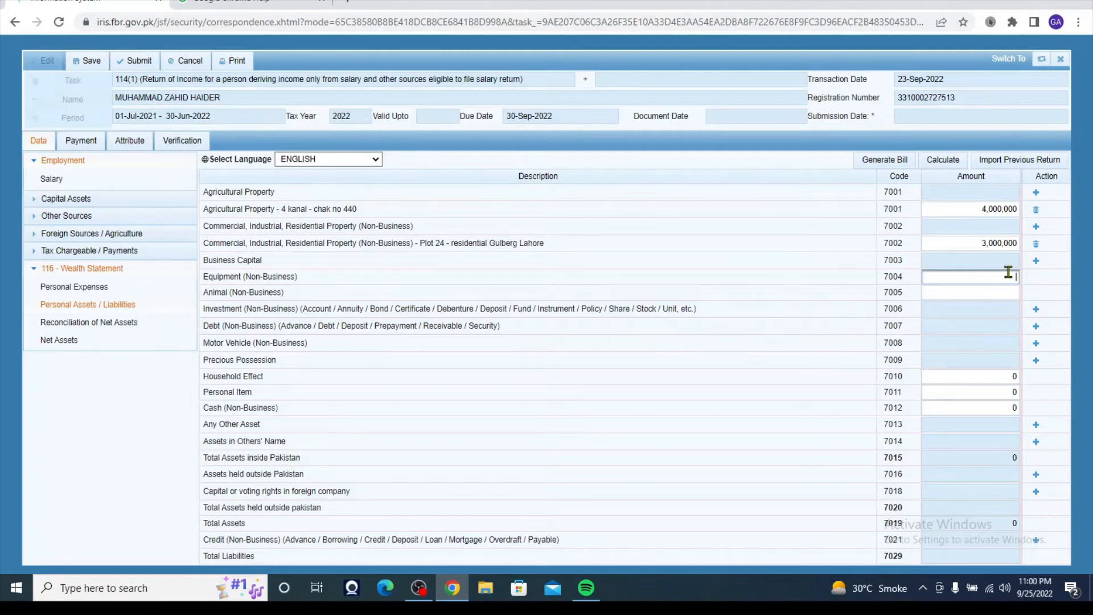
click(990, 296)
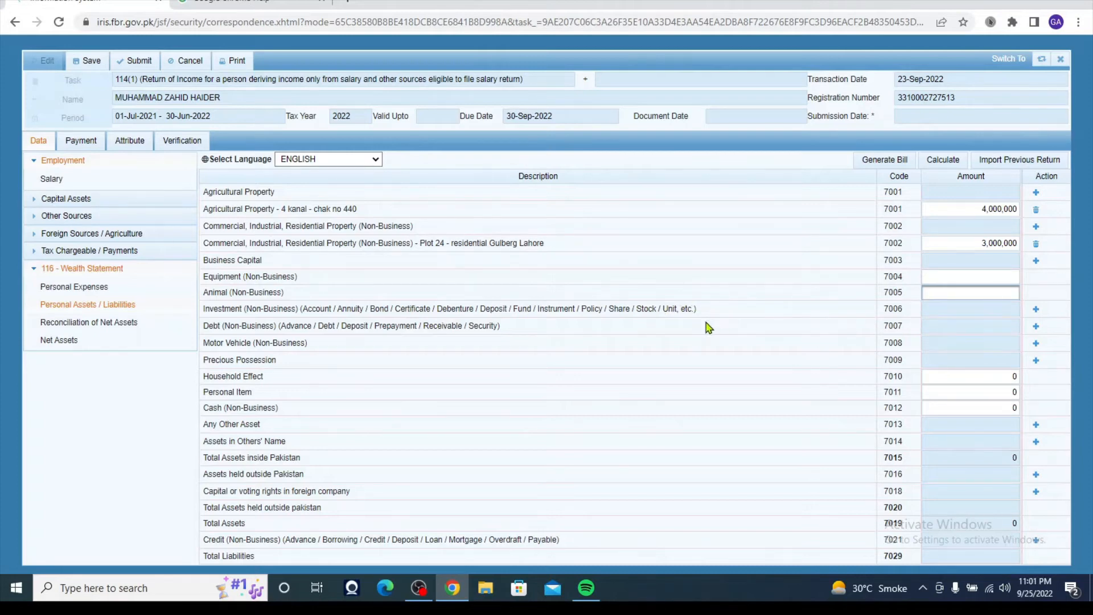
click(960, 308)
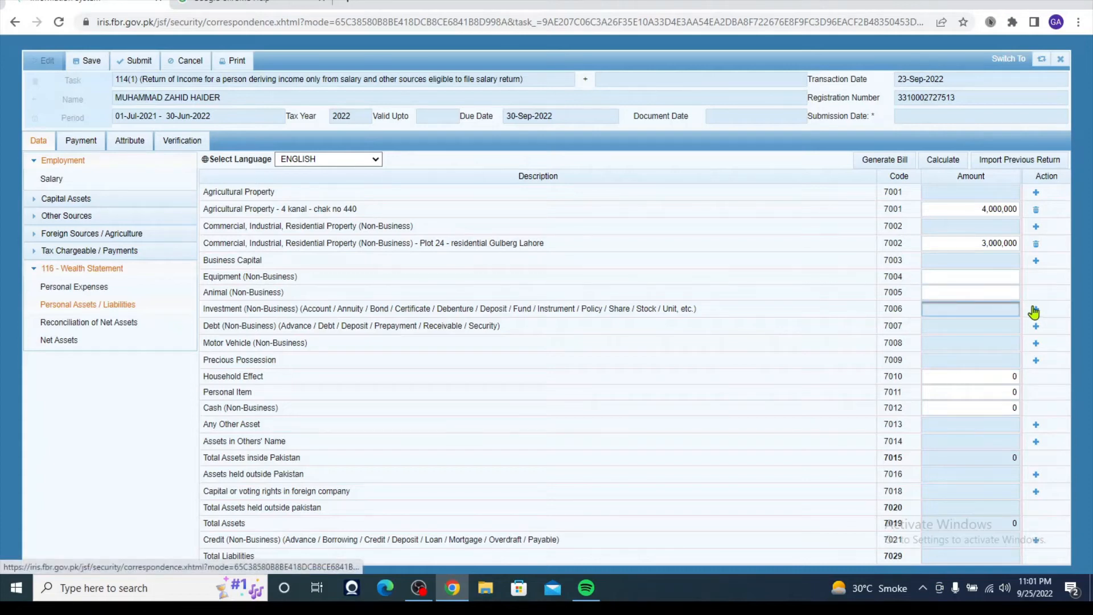
- Add an HBL Investment (7006) entry with its account number as contents, valued at 639,474
click(1034, 309)
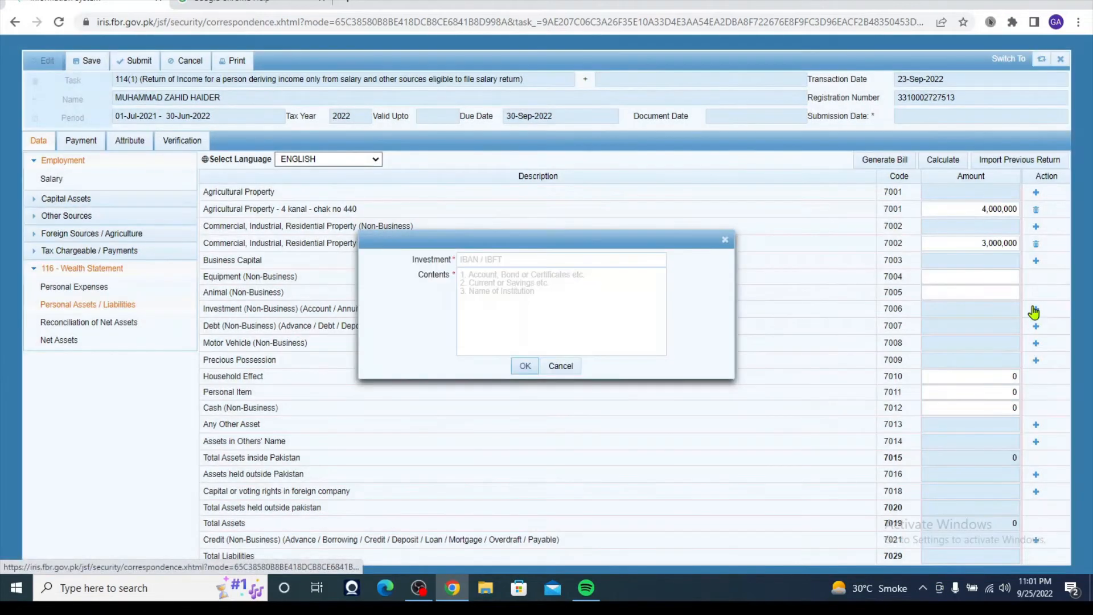
click(530, 263)
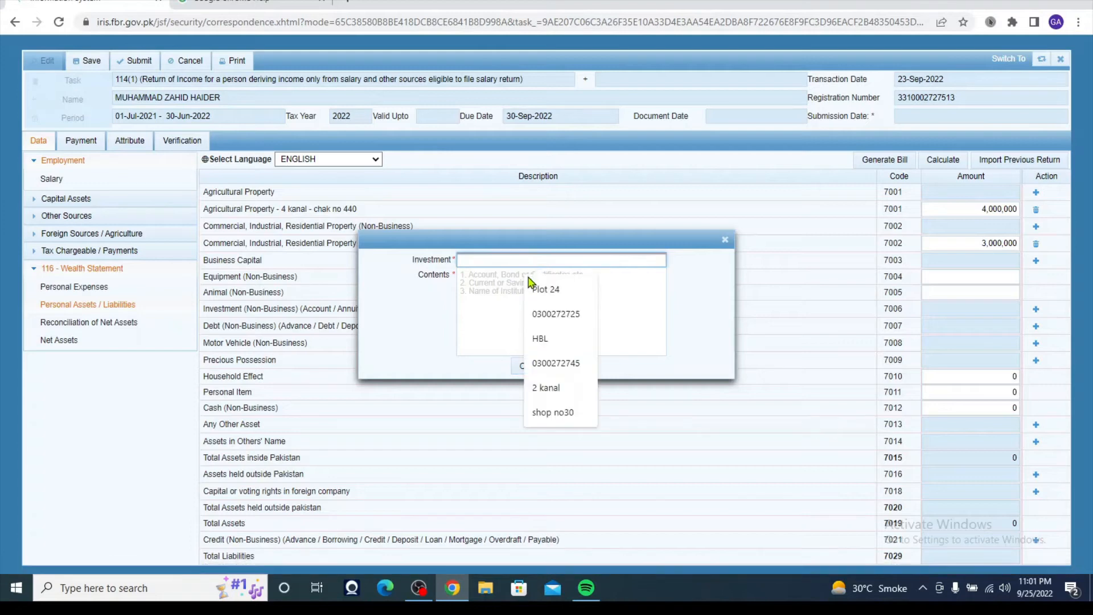
click(561, 342)
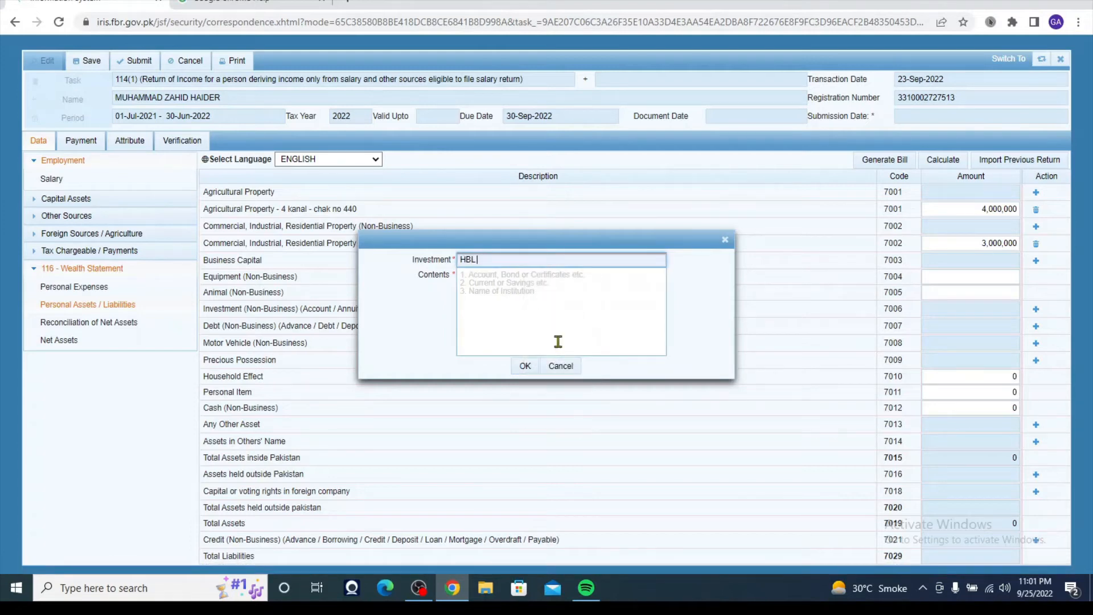
click(480, 278)
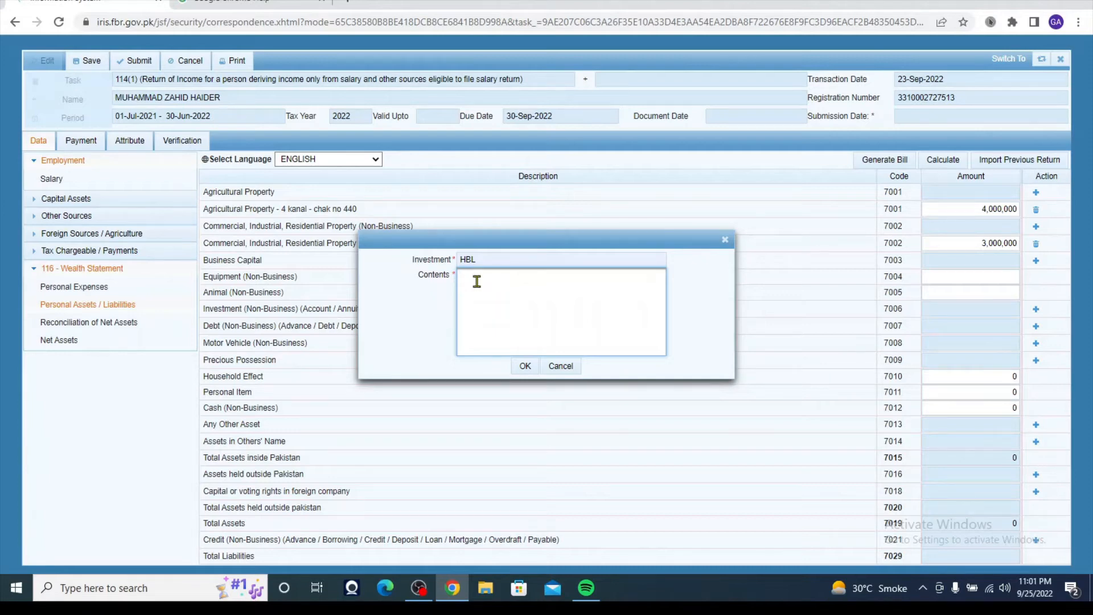
click(525, 367)
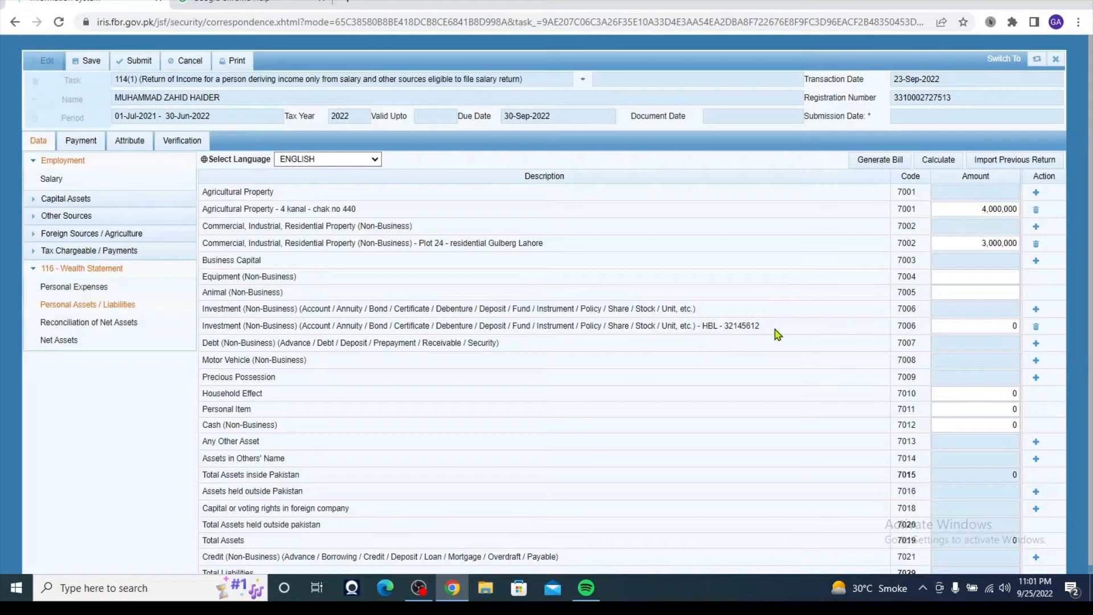
click(1016, 327)
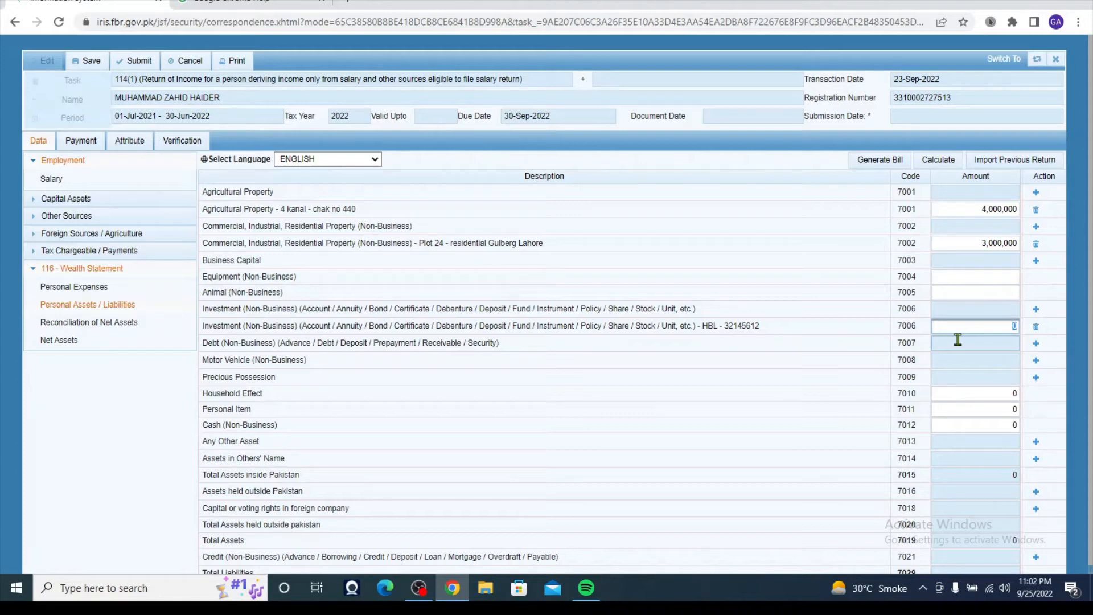
text(639474)
click(957, 341)
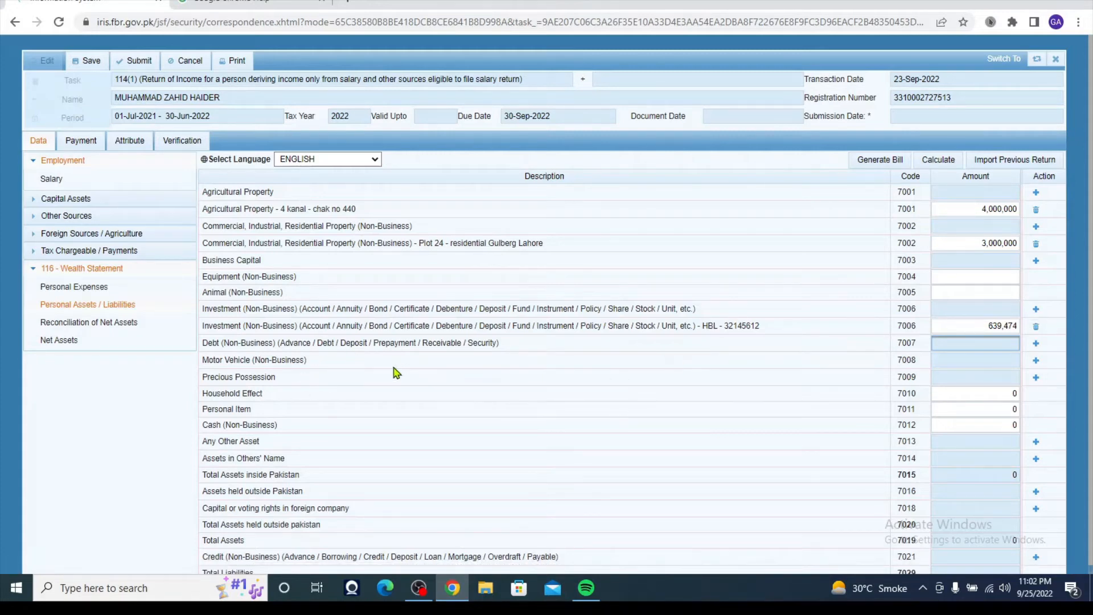
click(965, 359)
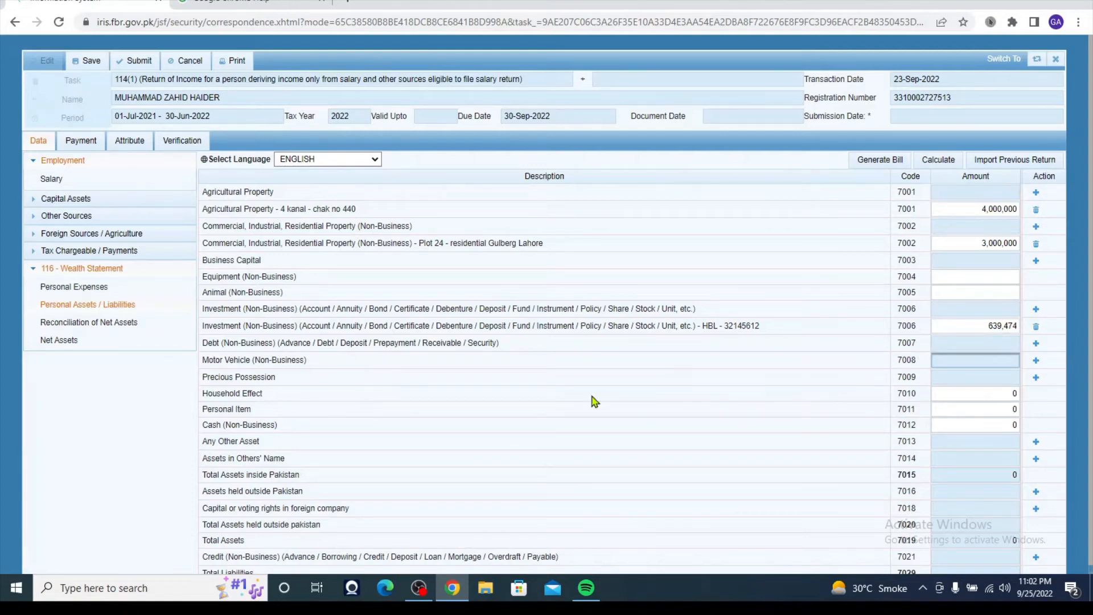
- Add a Suzuki Motor Vehicle (7008) entry with its registration number, valued at 1,000,000
click(1035, 360)
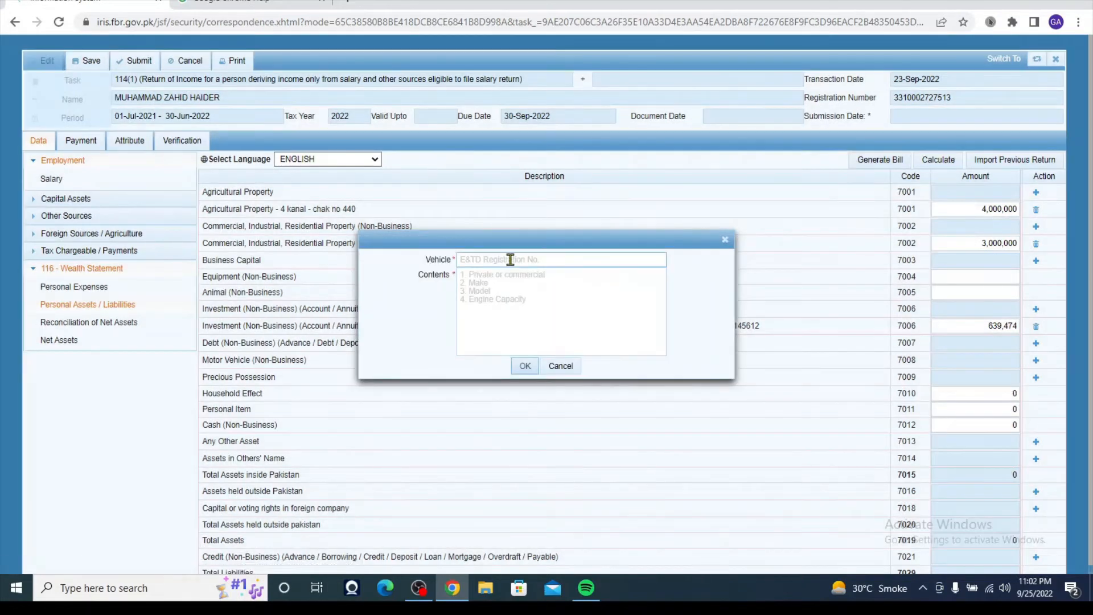
click(510, 260)
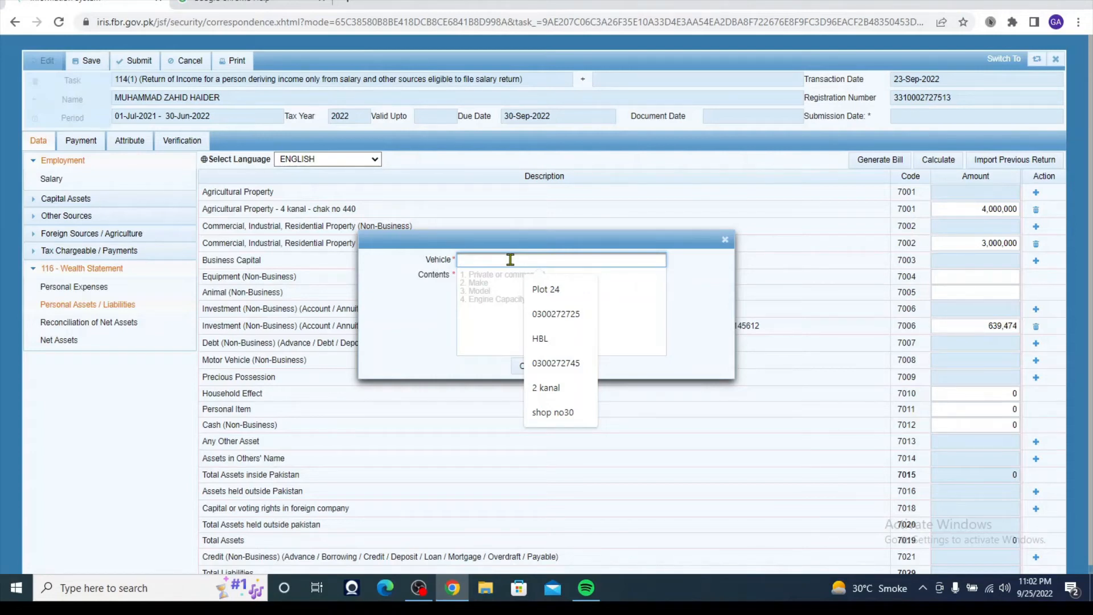
text(FS)
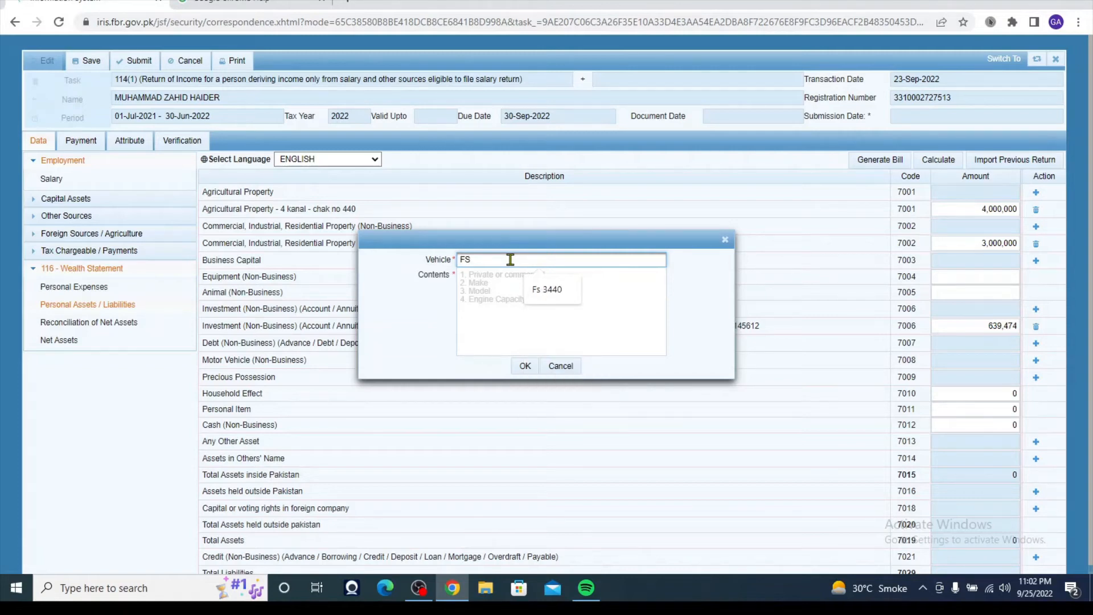
text( 3220)
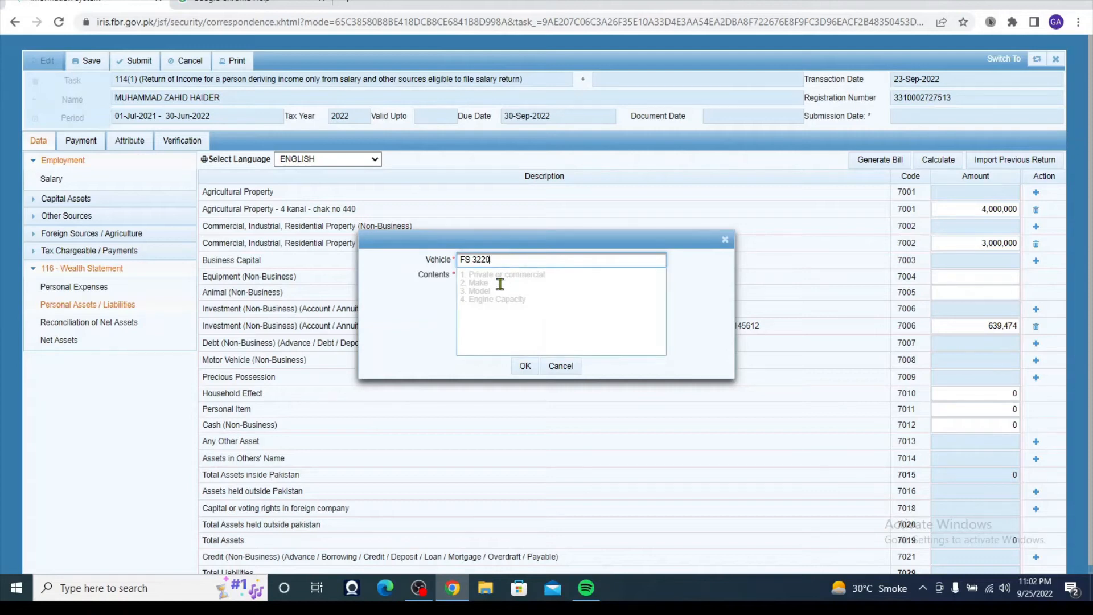
click(500, 285)
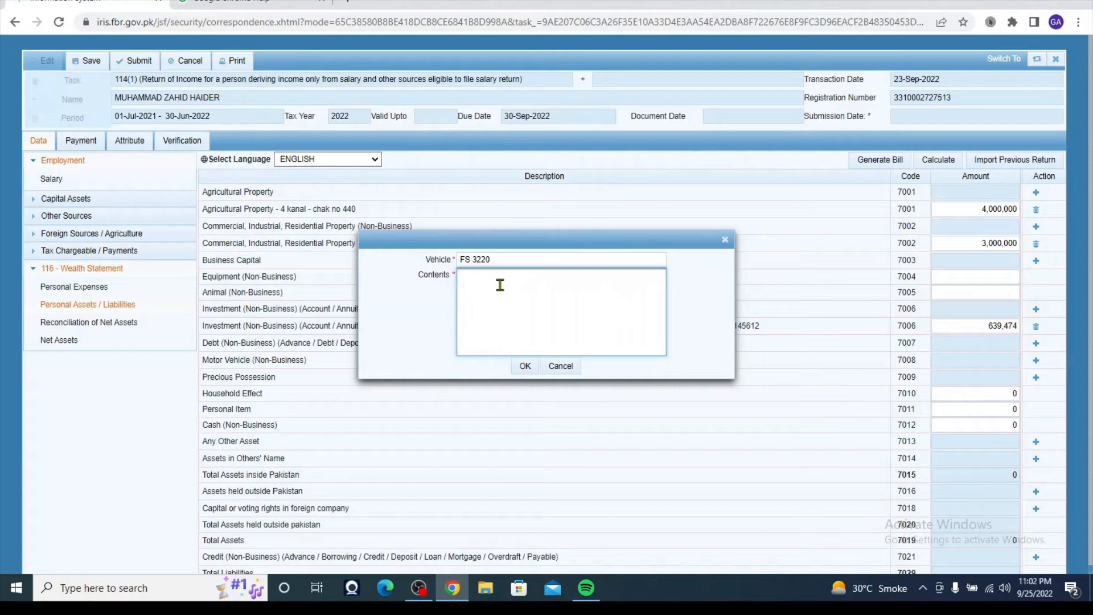
text(Suzuki)
click(524, 366)
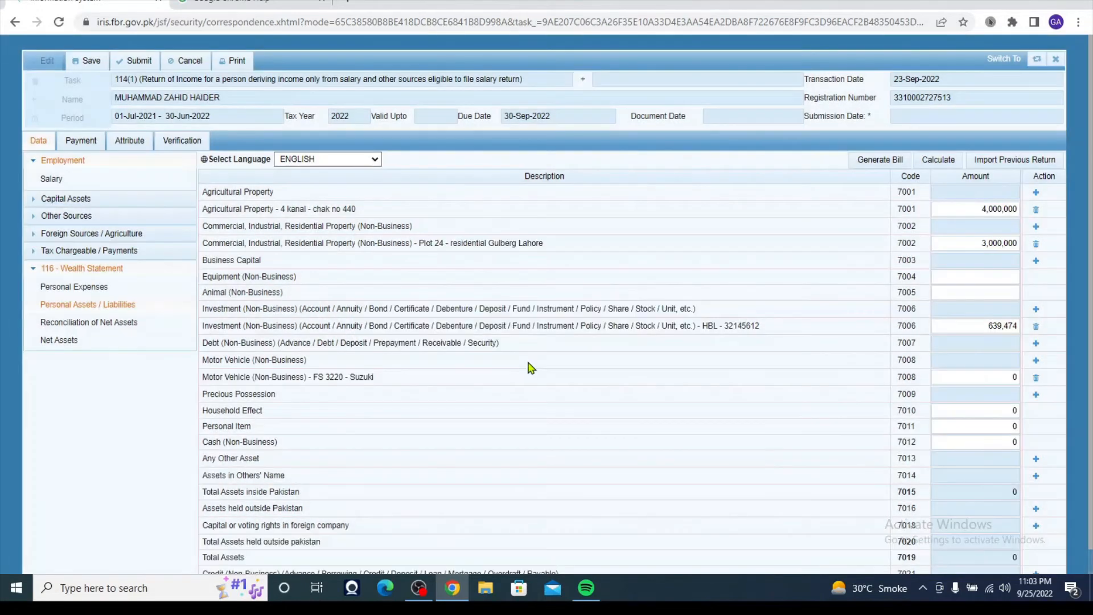
click(1016, 377)
double_click(1015, 377)
key(BackSpace)
text(1000000)
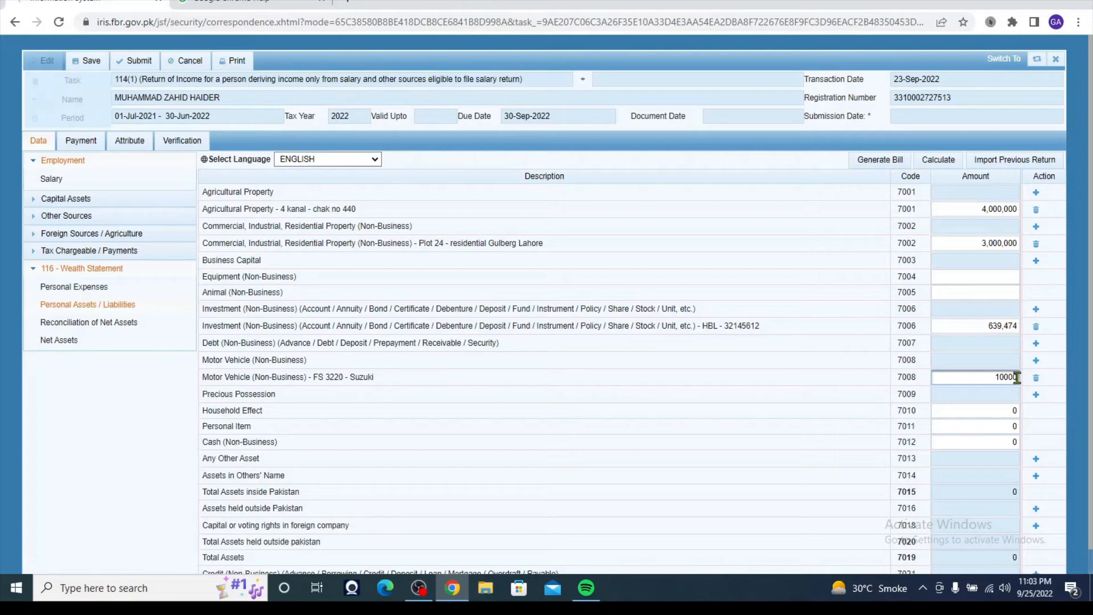
click(891, 404)
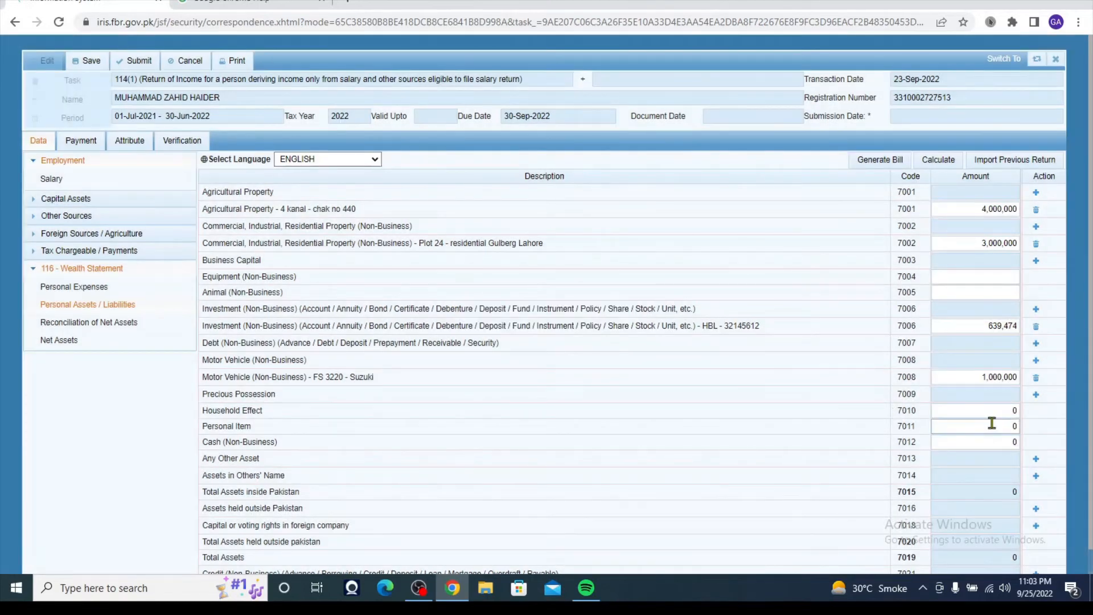
- Enter 200,000 for Household Effect (7010), 64,000 for Personal Item (7011) and 50,000 for Cash (7012)
double_click(1017, 410)
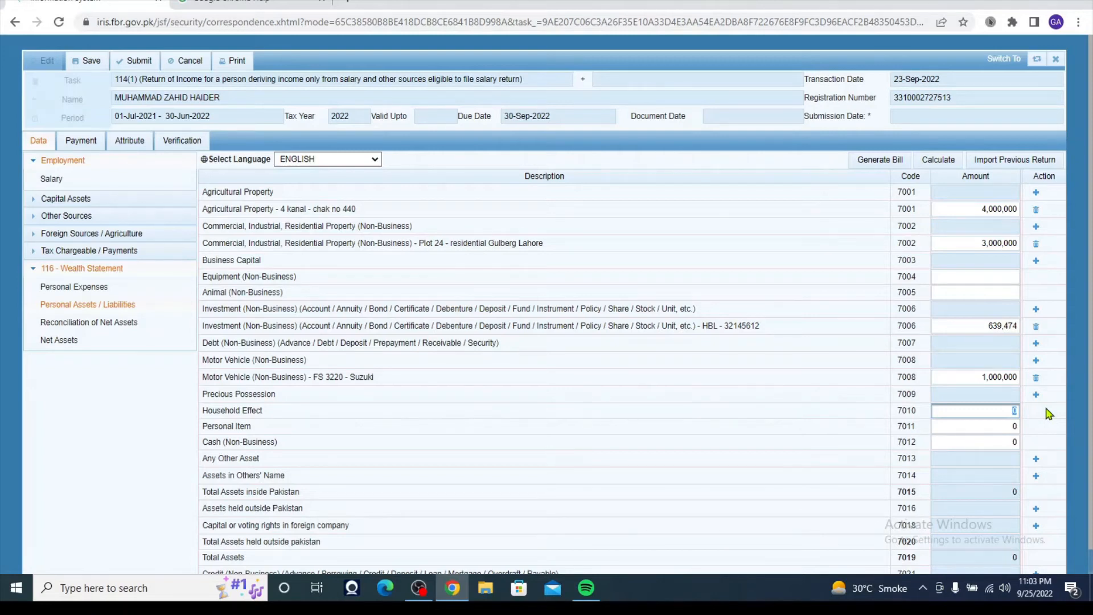
text(200000)
click(824, 446)
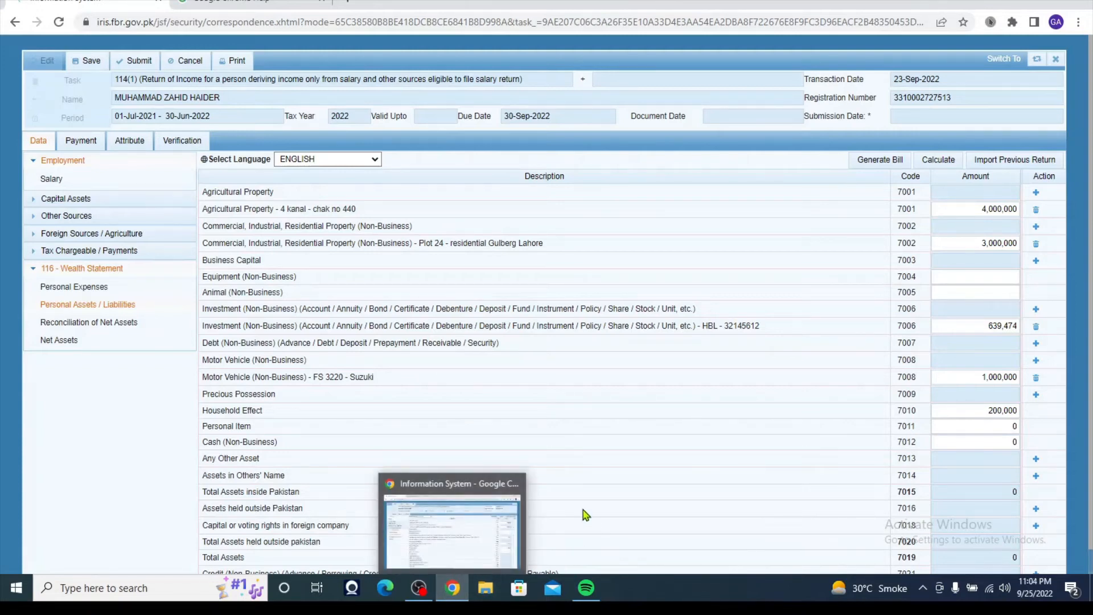
click(1013, 428)
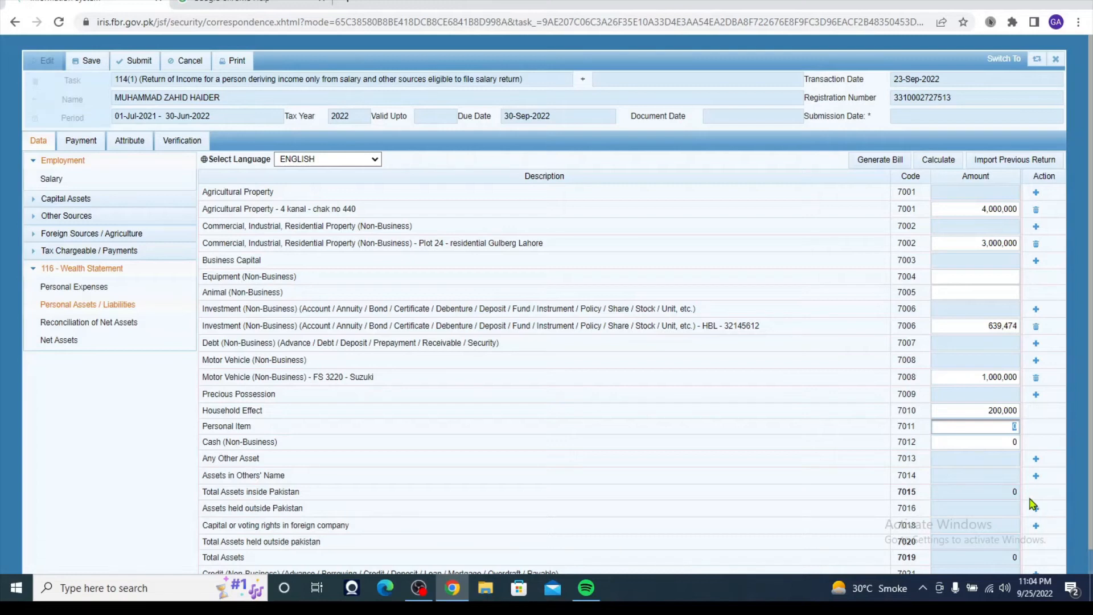
text(64000)
click(959, 470)
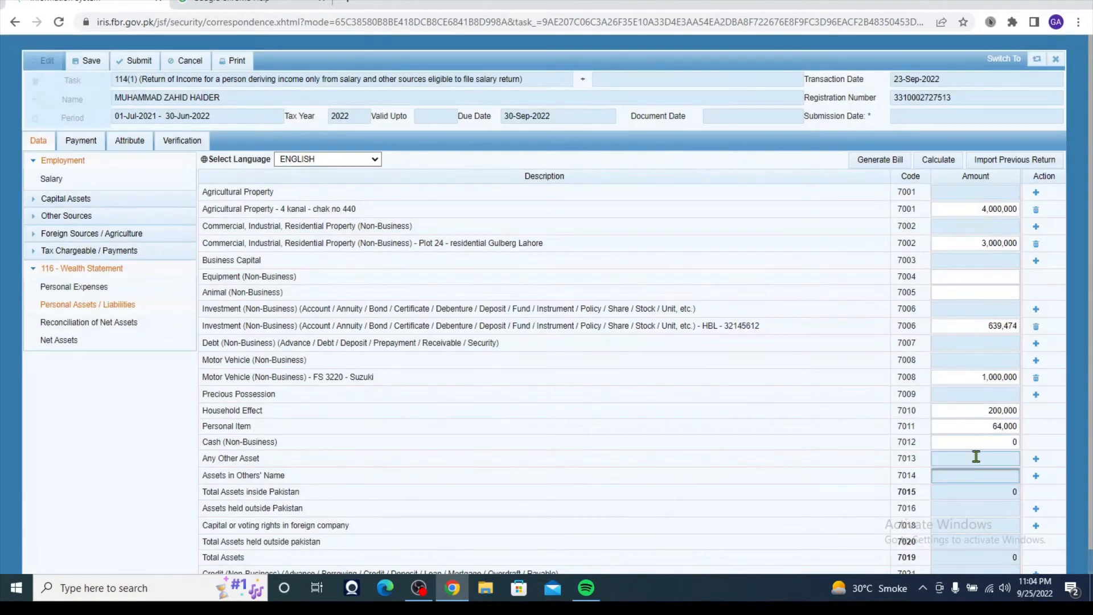
click(1001, 444)
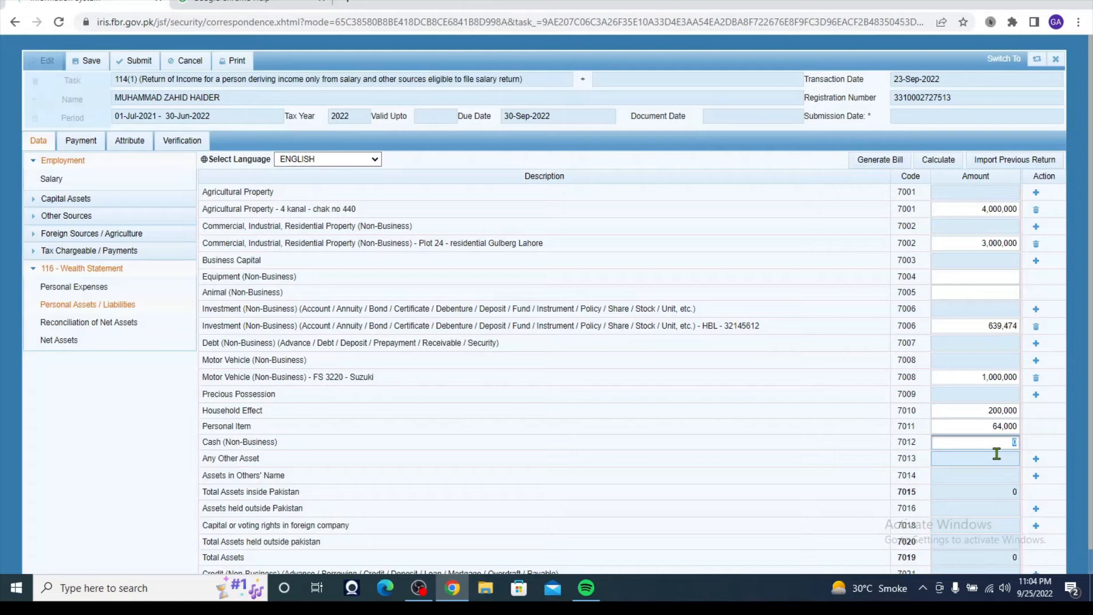
text(50000)
double_click(937, 440)
click(869, 448)
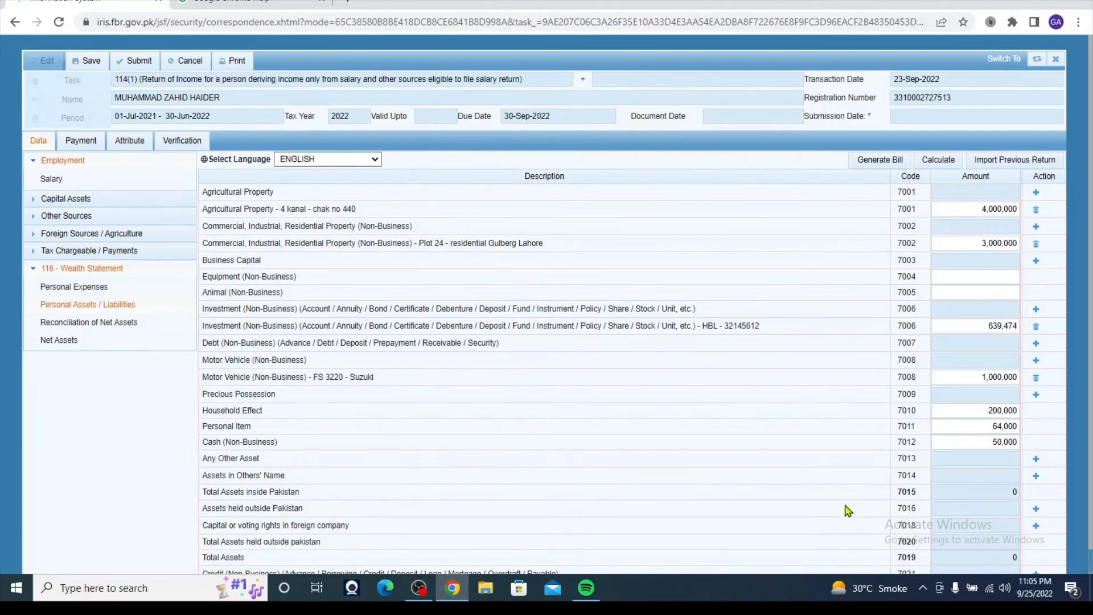
- Recalculate the asset totals and confirm Total Assets inside Pakistan reads 8,953,474
click(941, 161)
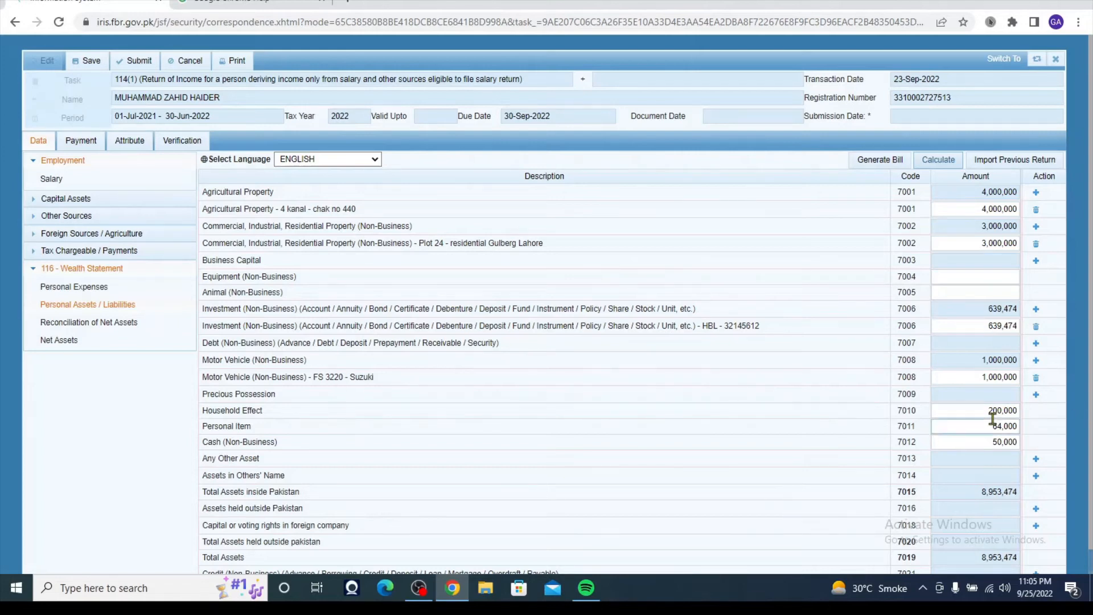
double_click(964, 492)
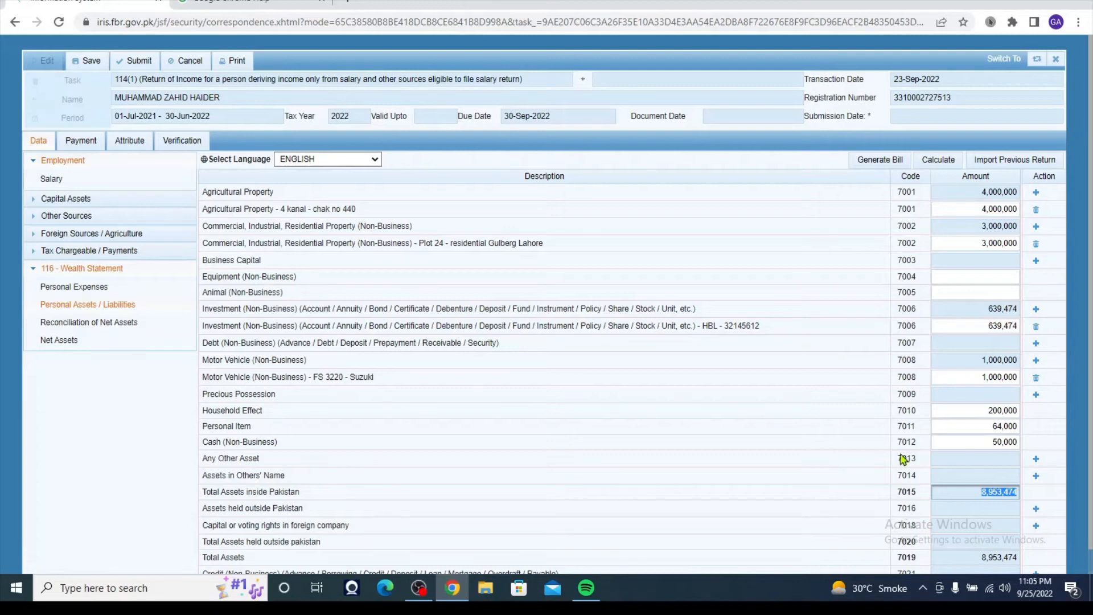
click(995, 458)
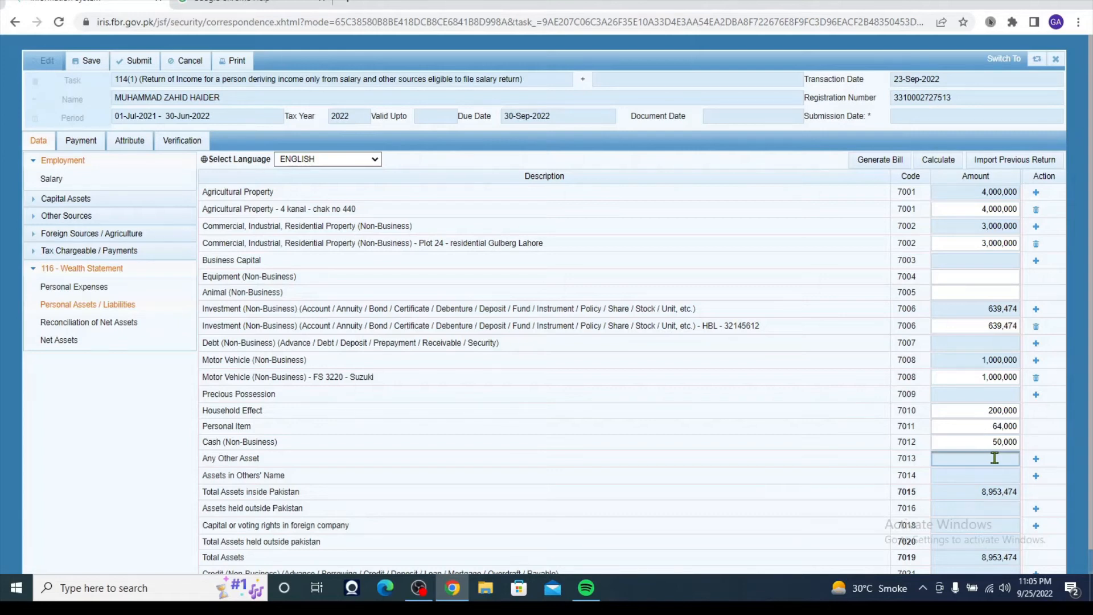
click(991, 470)
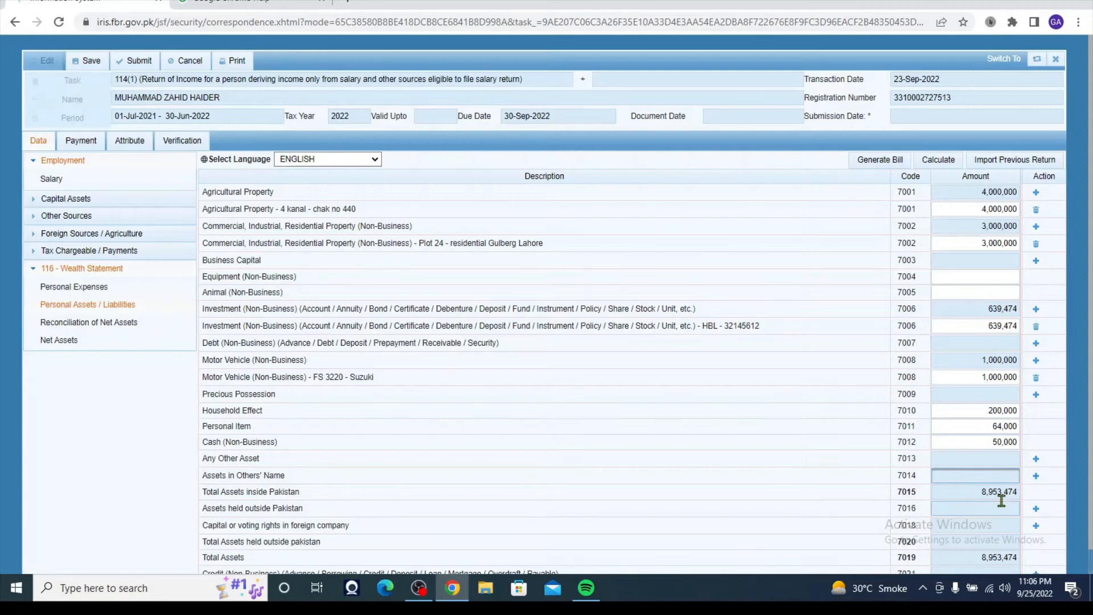
- Add a 'with wife' entry of 400,000 under Assets in Others' Name (7014) and recalculate totals
click(1037, 476)
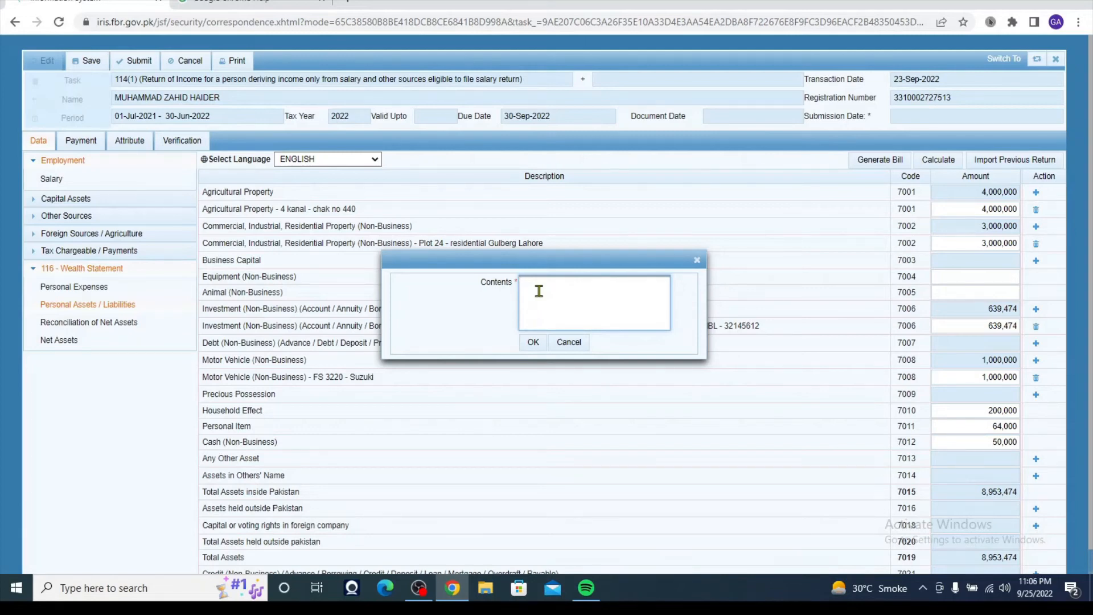
text(with wife)
click(534, 344)
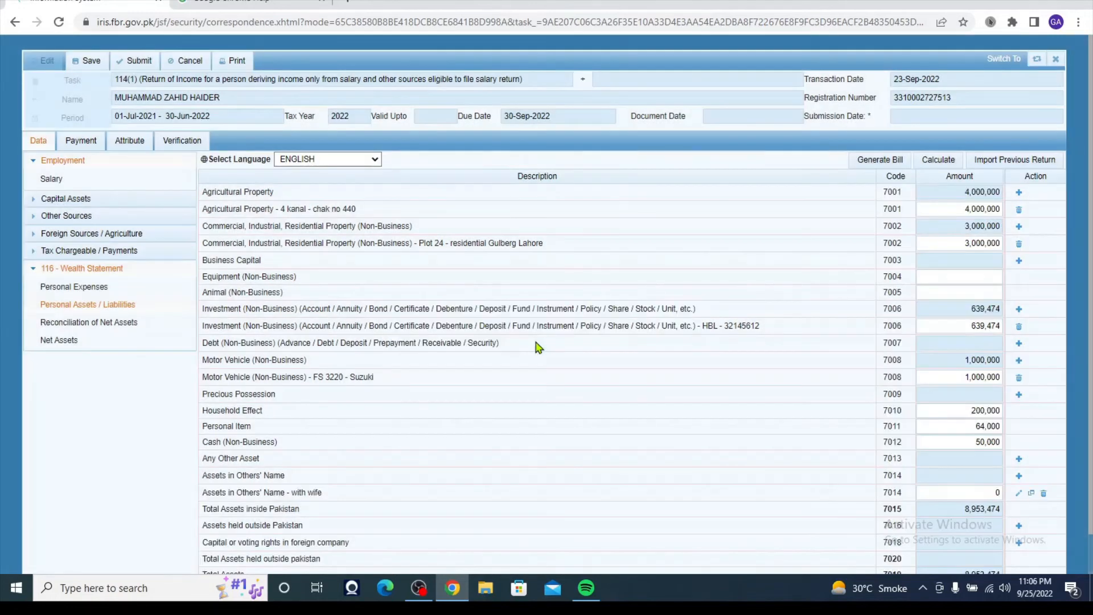
click(995, 493)
text(400000)
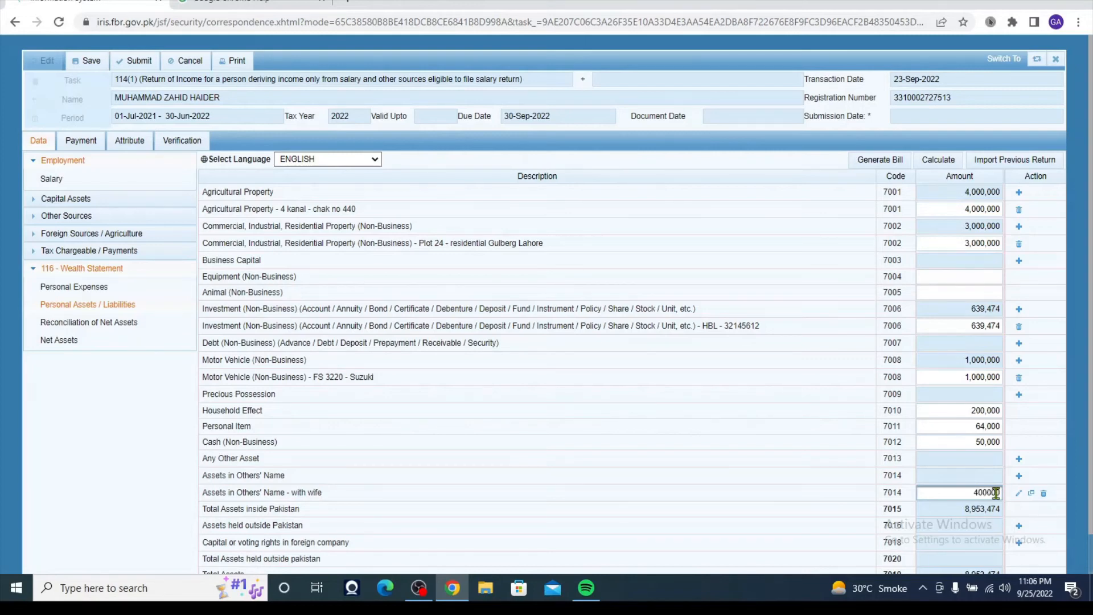
click(835, 486)
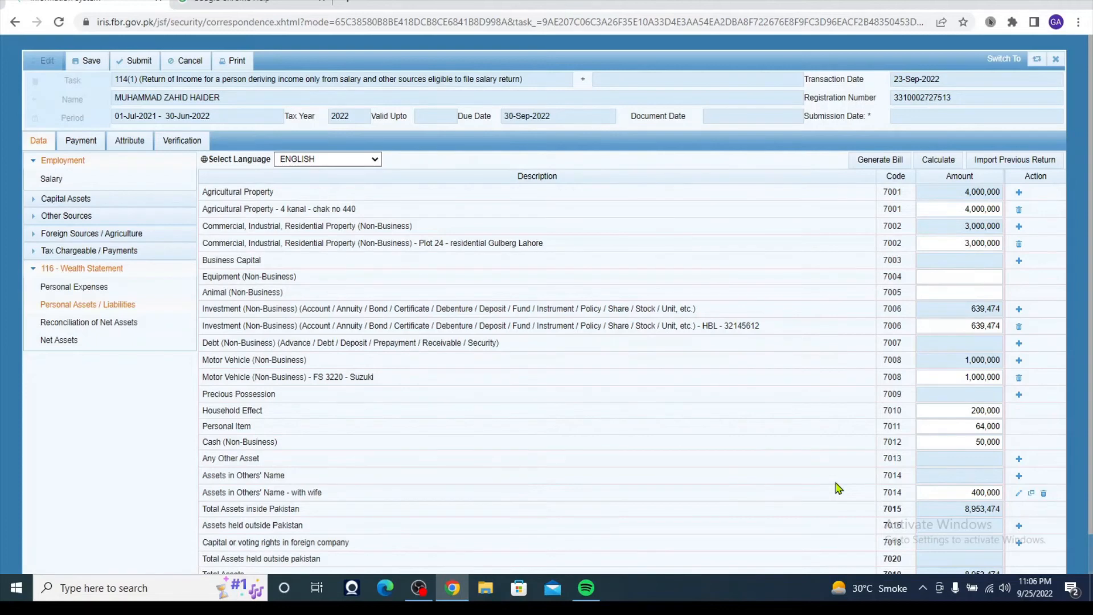
click(938, 162)
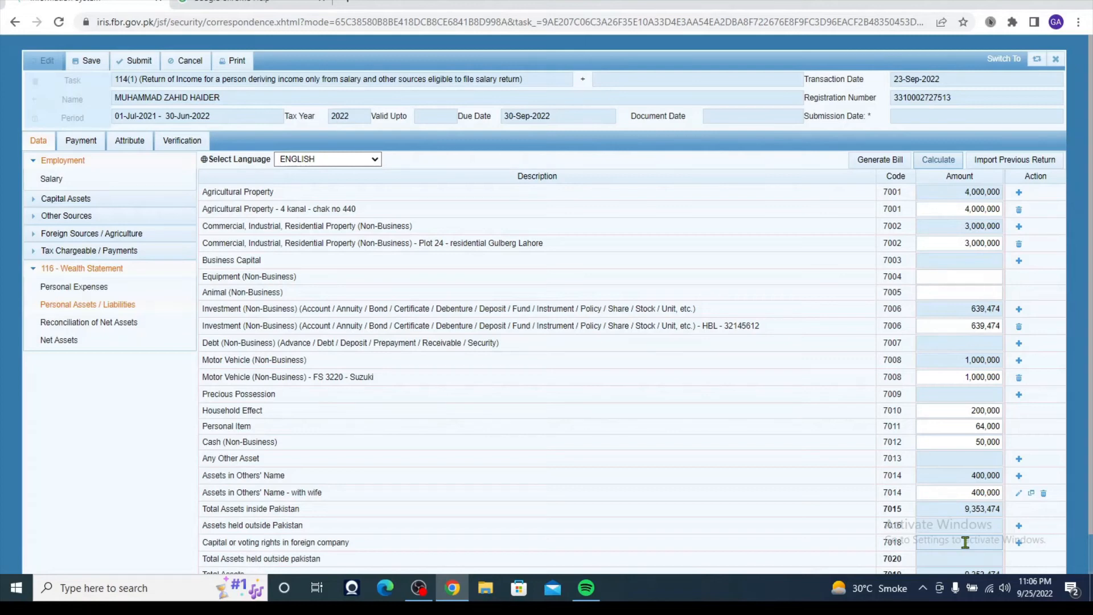
scroll(965, 542, down, 1)
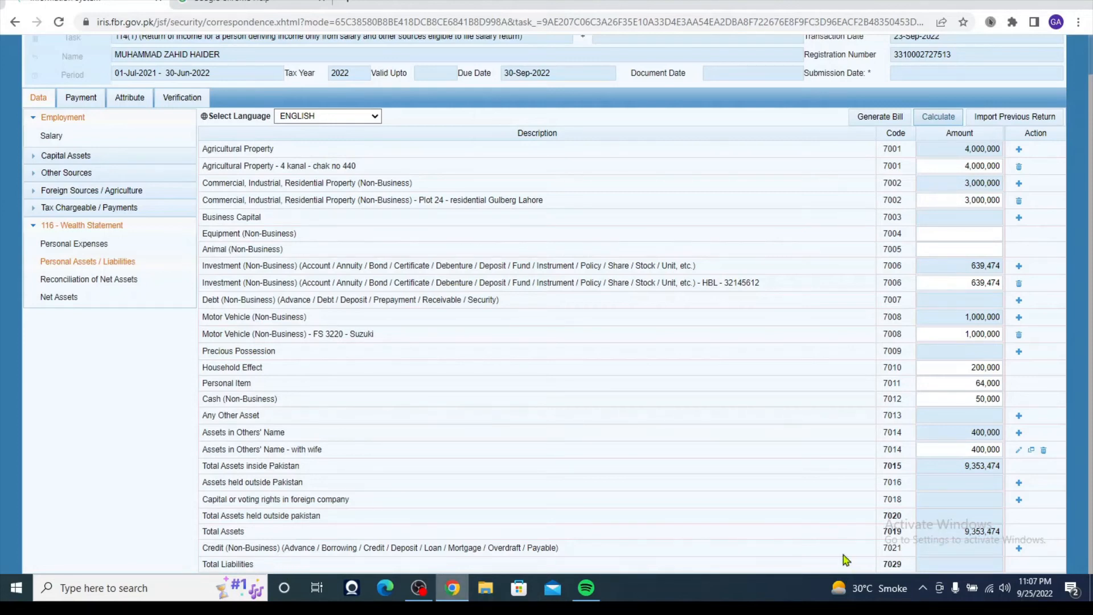
click(952, 549)
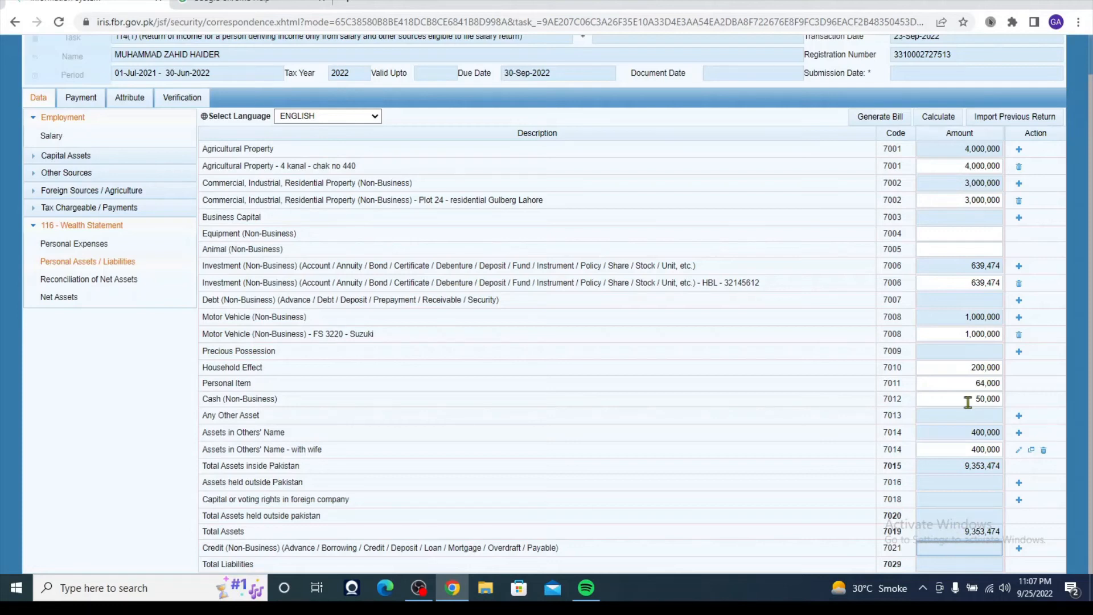
click(940, 118)
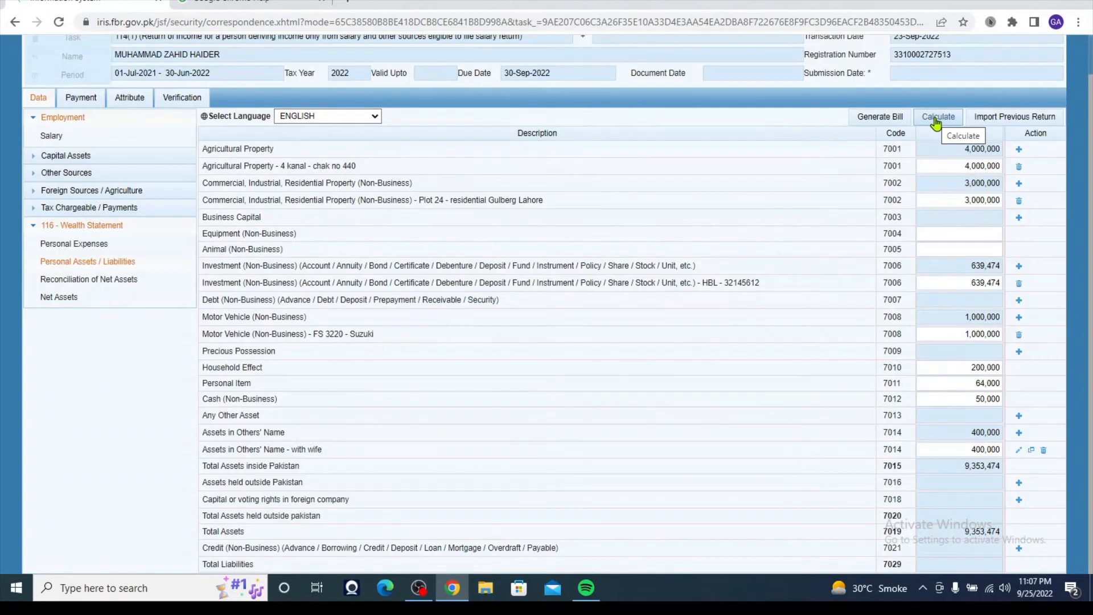
- In Reconciliation of Net Assets, set Net Assets Previous Year to 0
click(80, 280)
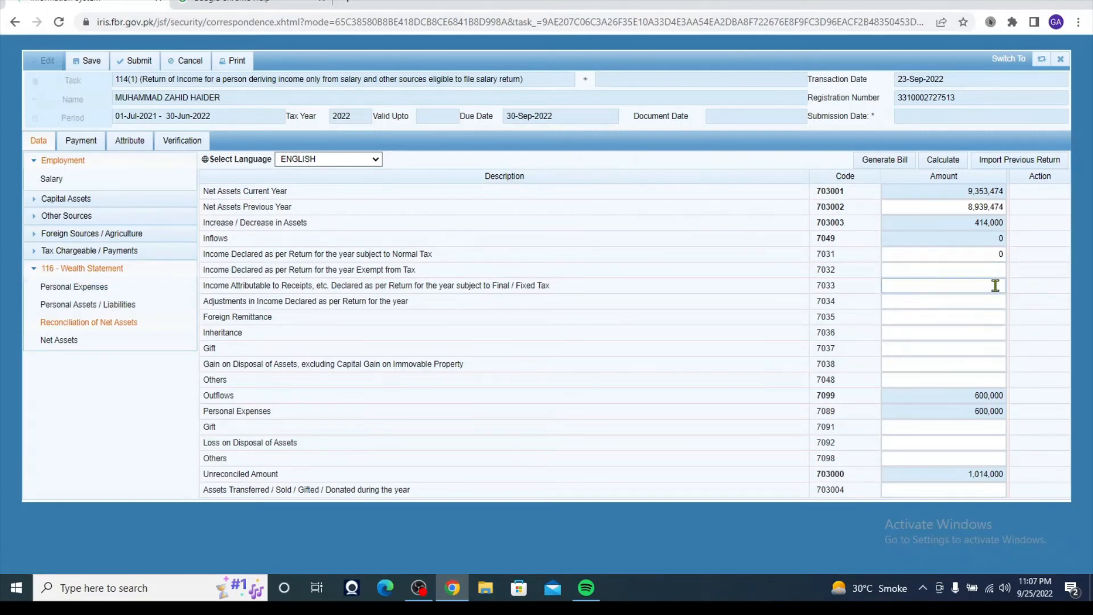
click(953, 189)
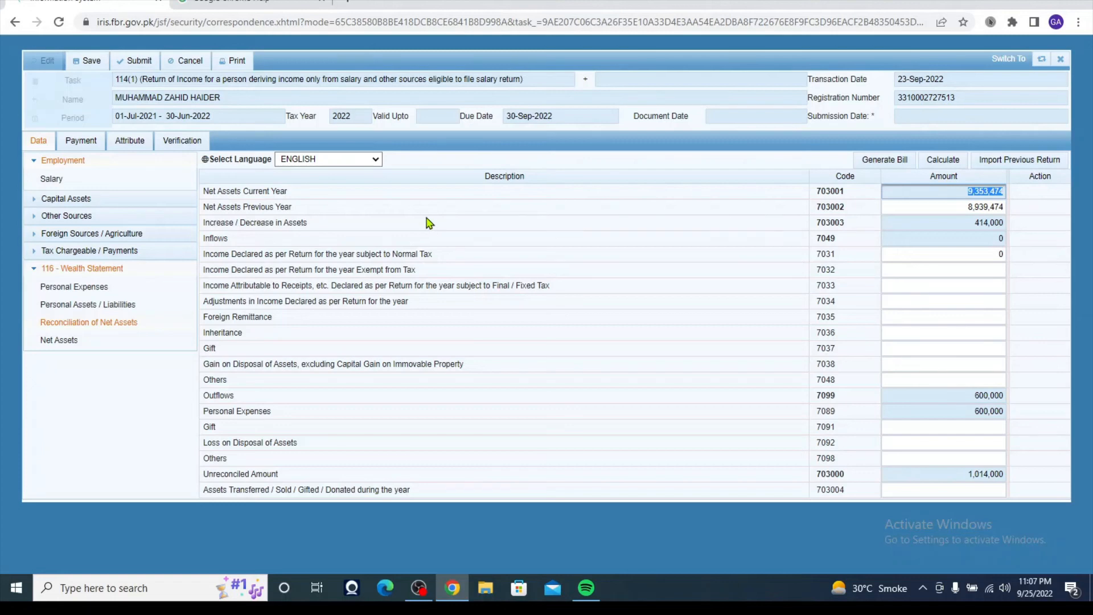
click(960, 208)
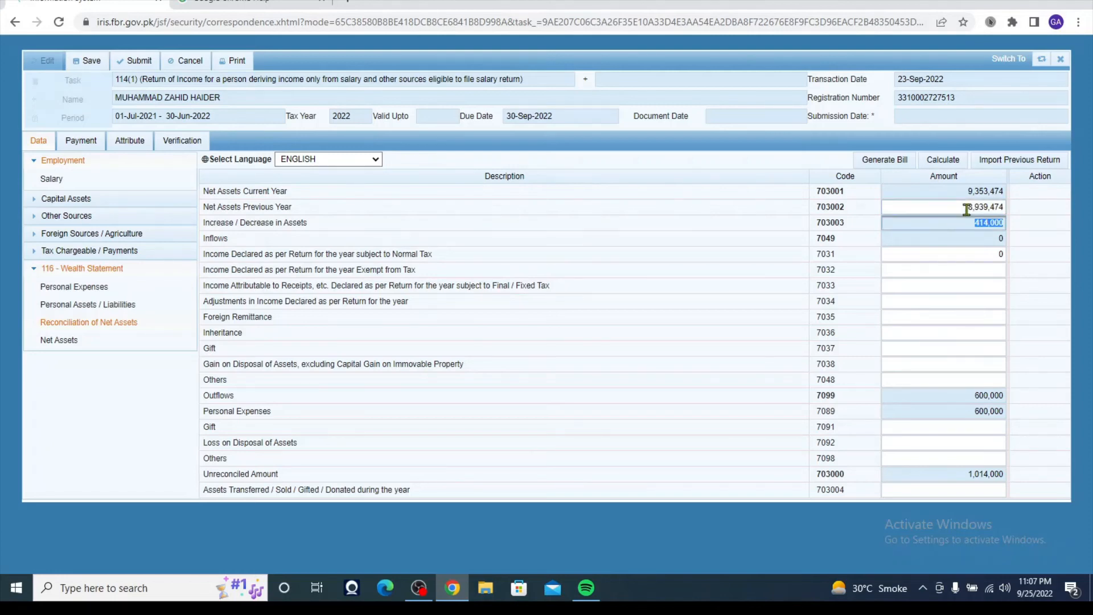
text(0)
click(951, 244)
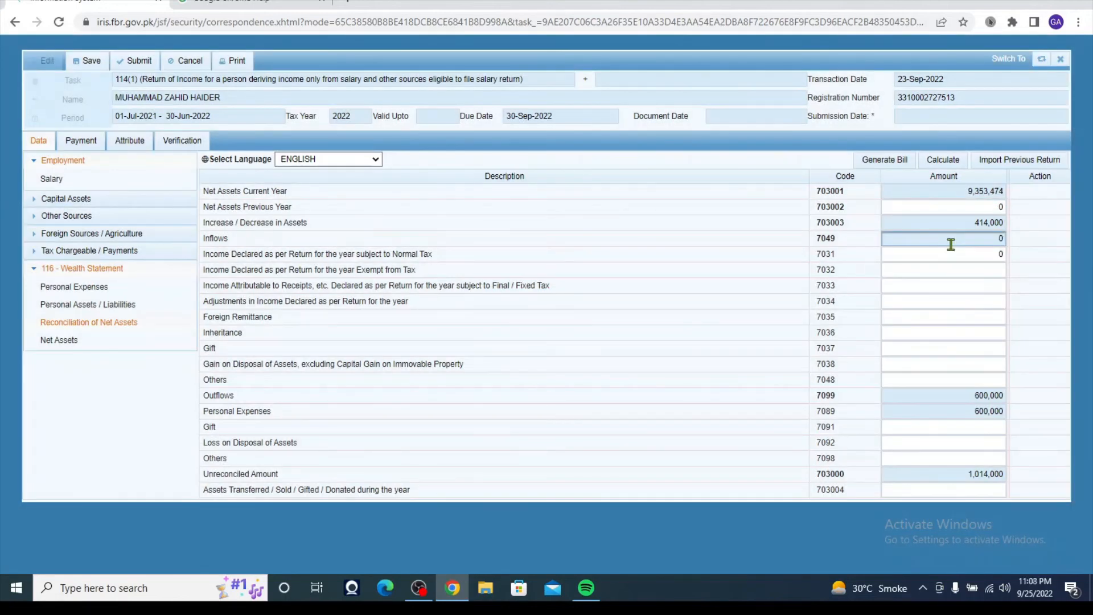
click(978, 206)
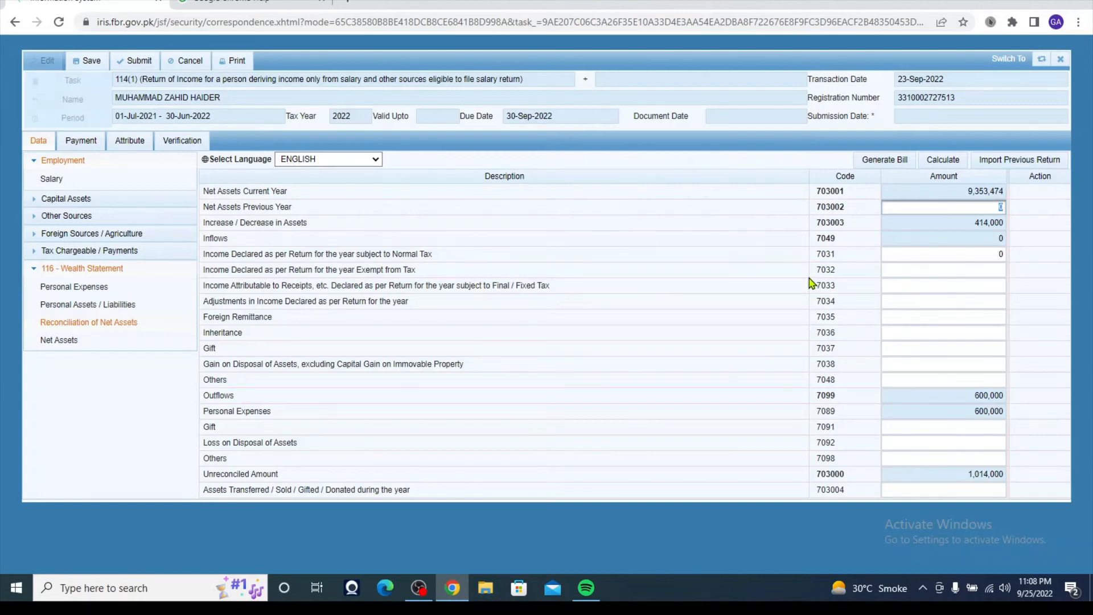
click(964, 315)
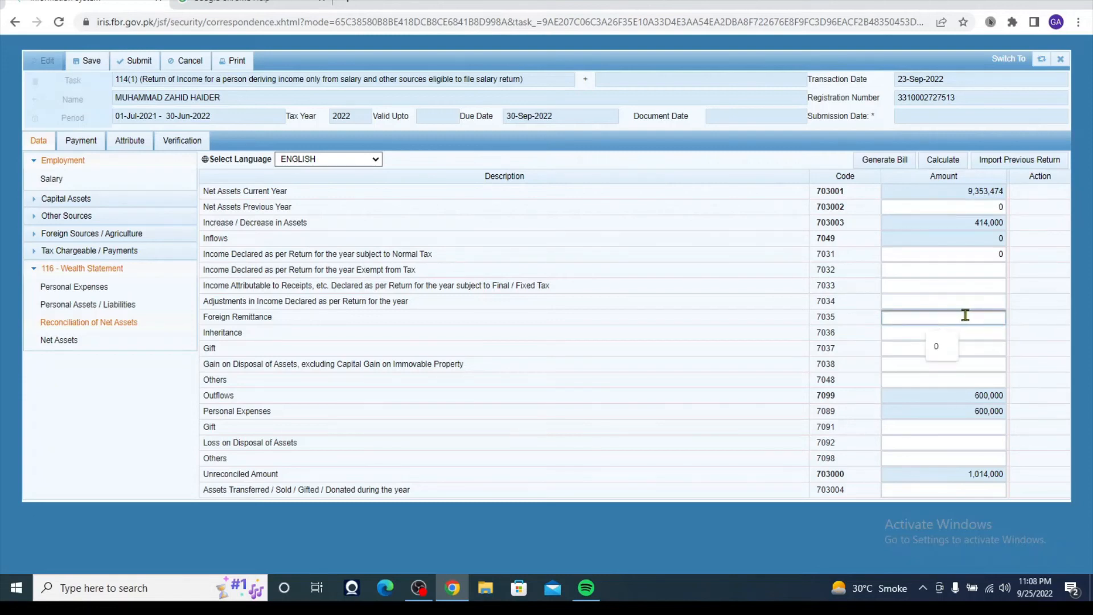
click(979, 348)
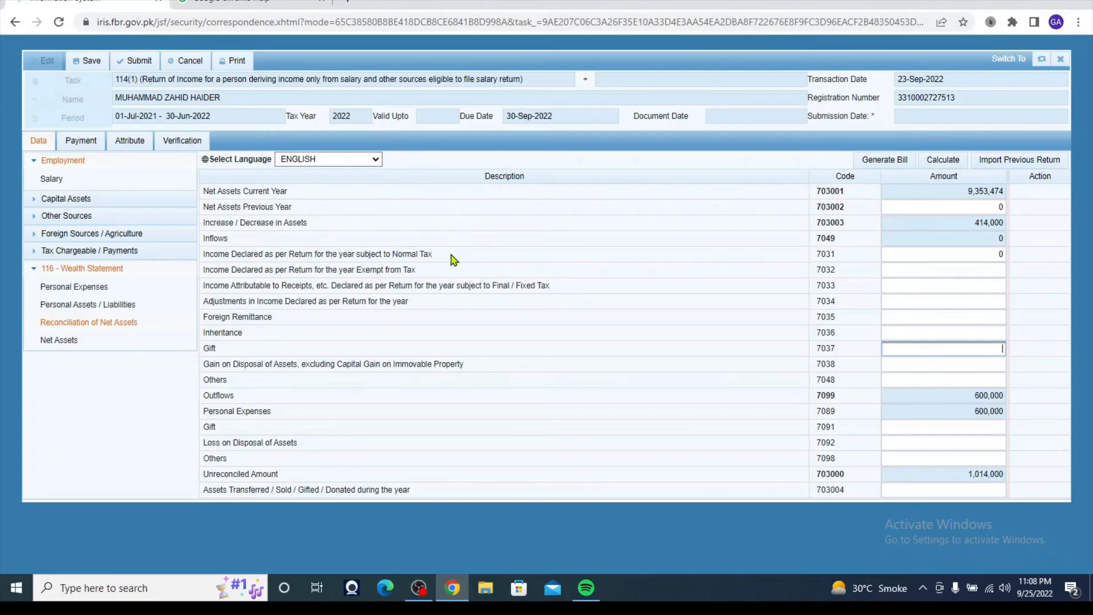
- Enter 1,500,000 as Income Declared subject to Normal Tax (7031) and recalculate
click(986, 255)
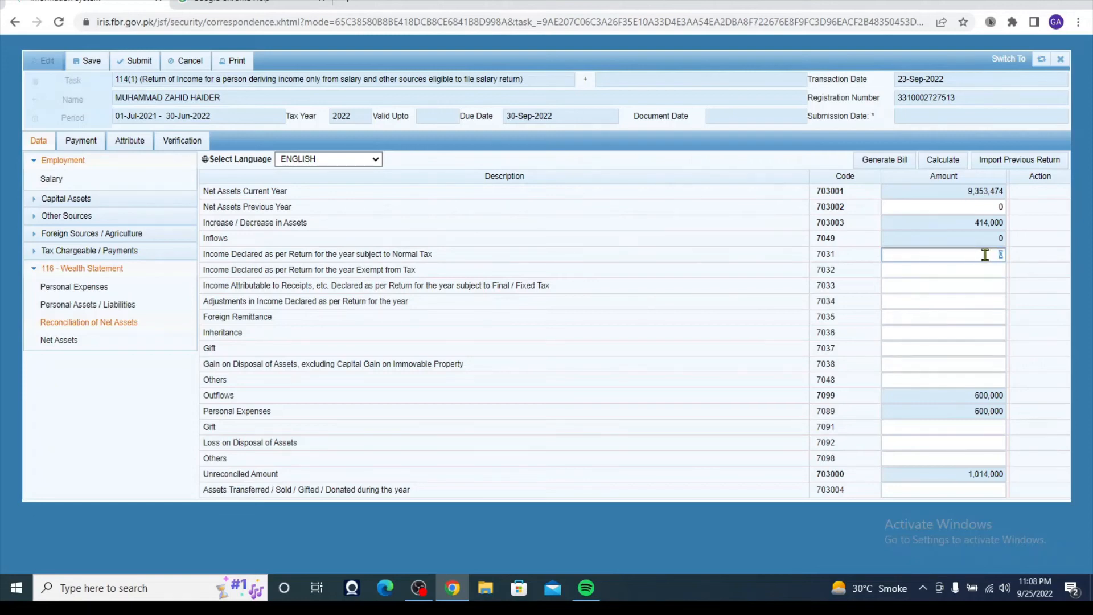
text(150000)
click(863, 338)
click(998, 254)
double_click(998, 254)
text(150000)
click(919, 305)
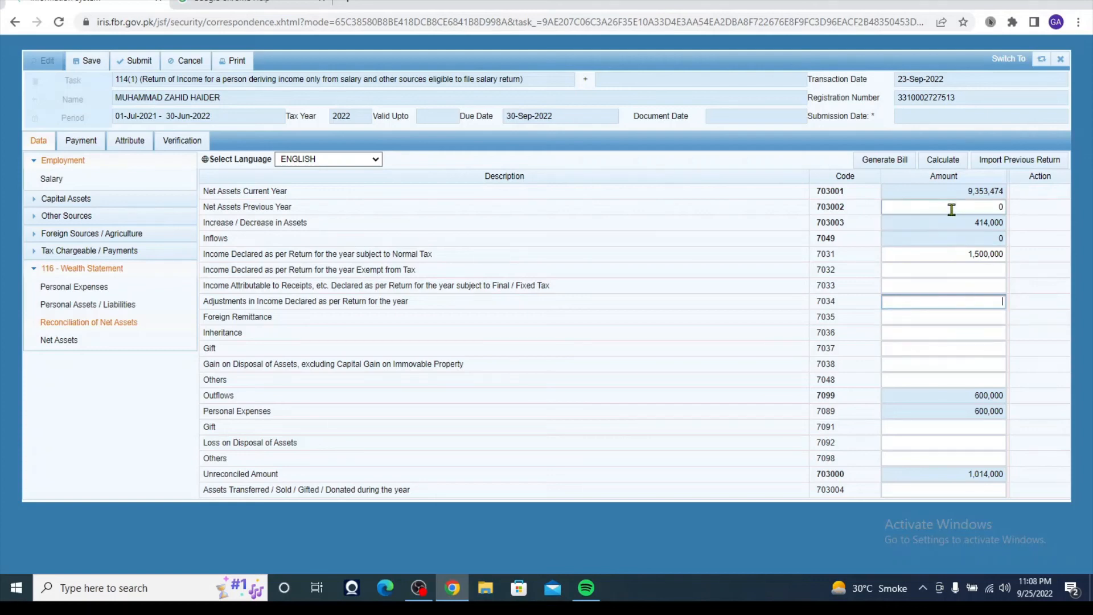
click(947, 163)
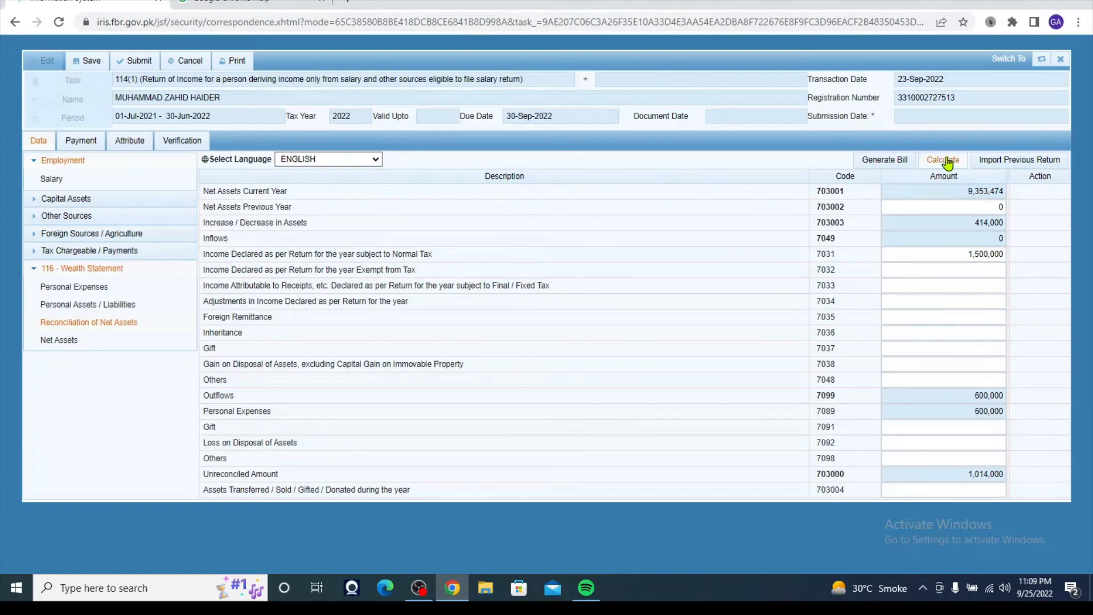
- Select the -486,000 Unreconciled Amount to note the shortfall
double_click(980, 475)
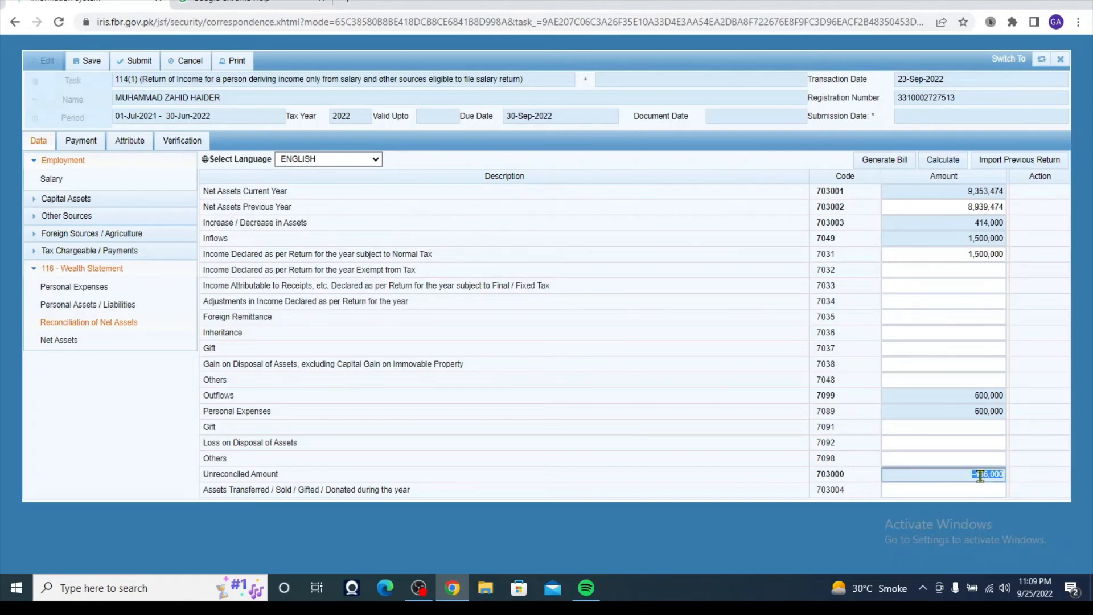
click(1022, 484)
drag(978, 473, 1012, 475)
double_click(977, 475)
click(910, 489)
drag(974, 473, 1006, 473)
- Enter 486,000 for Animal (Non-Business) (7005) in Personal Assets / Liabilities and recalculate
click(64, 309)
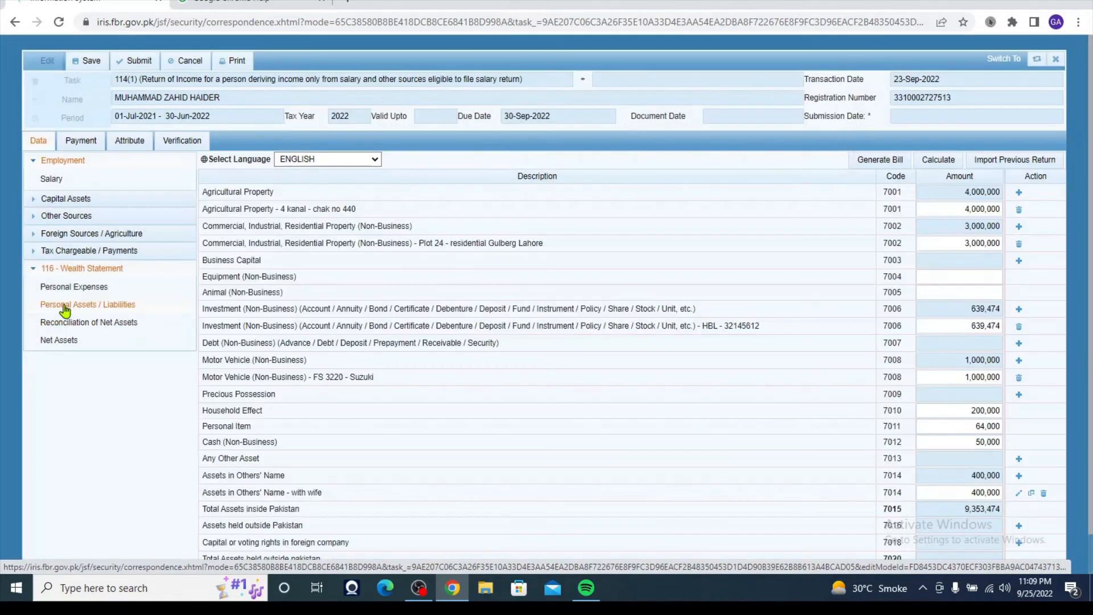
click(963, 292)
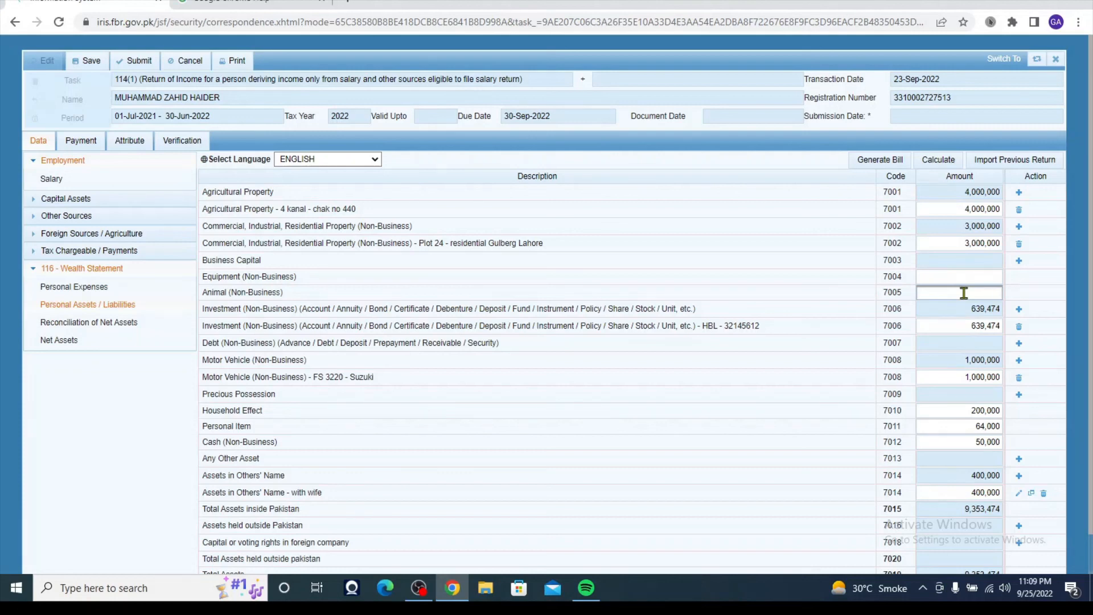
text(4860000)
click(939, 165)
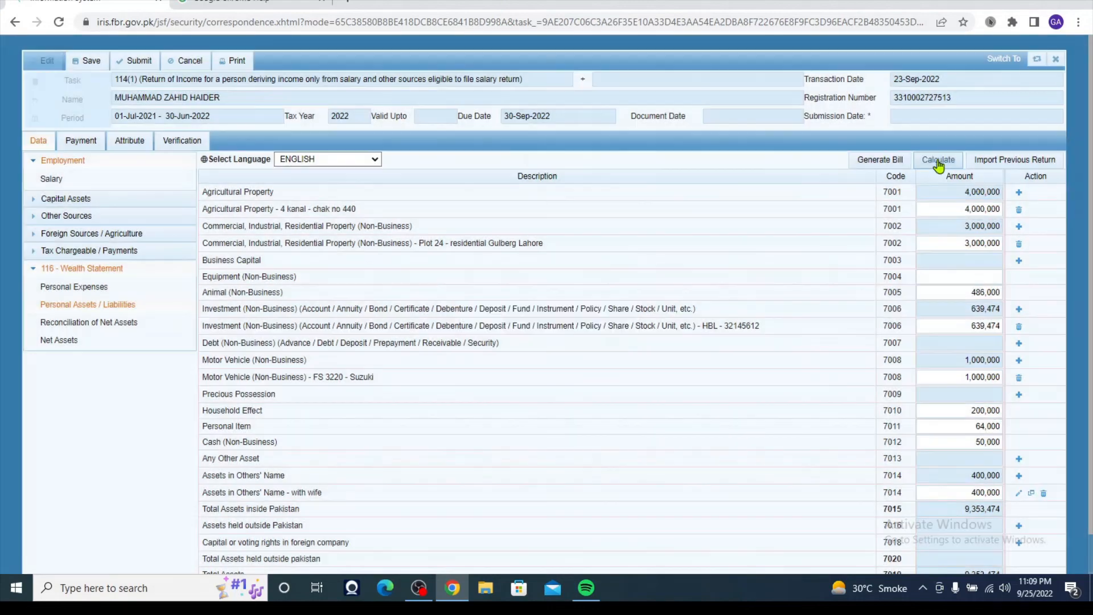
click(938, 164)
- Check the reconciliation now shows net assets 9,839,474 and Unreconciled Amount 0
click(83, 322)
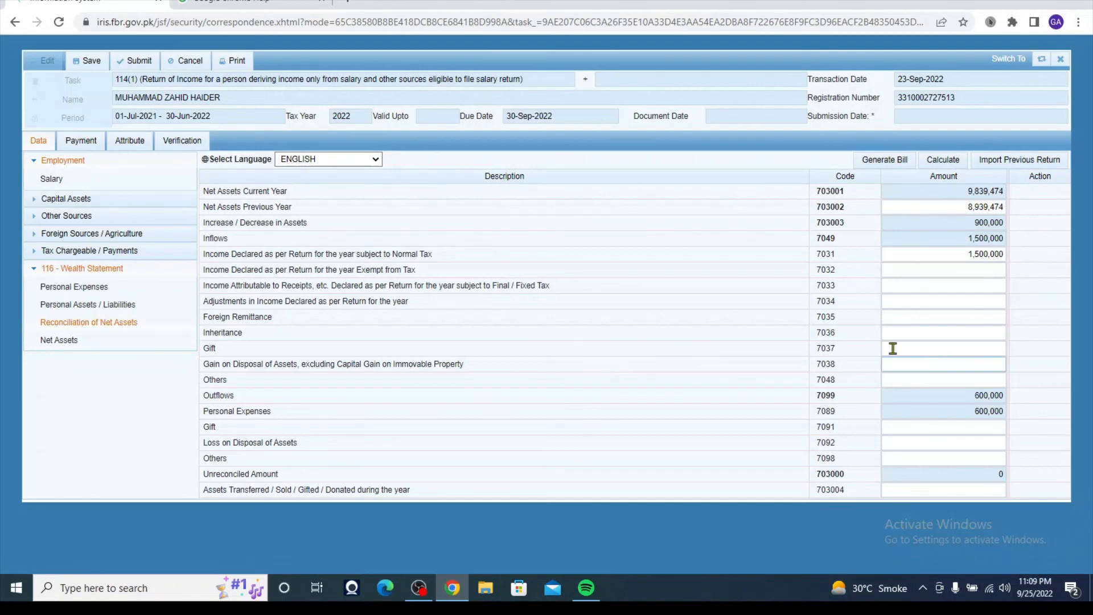
click(992, 421)
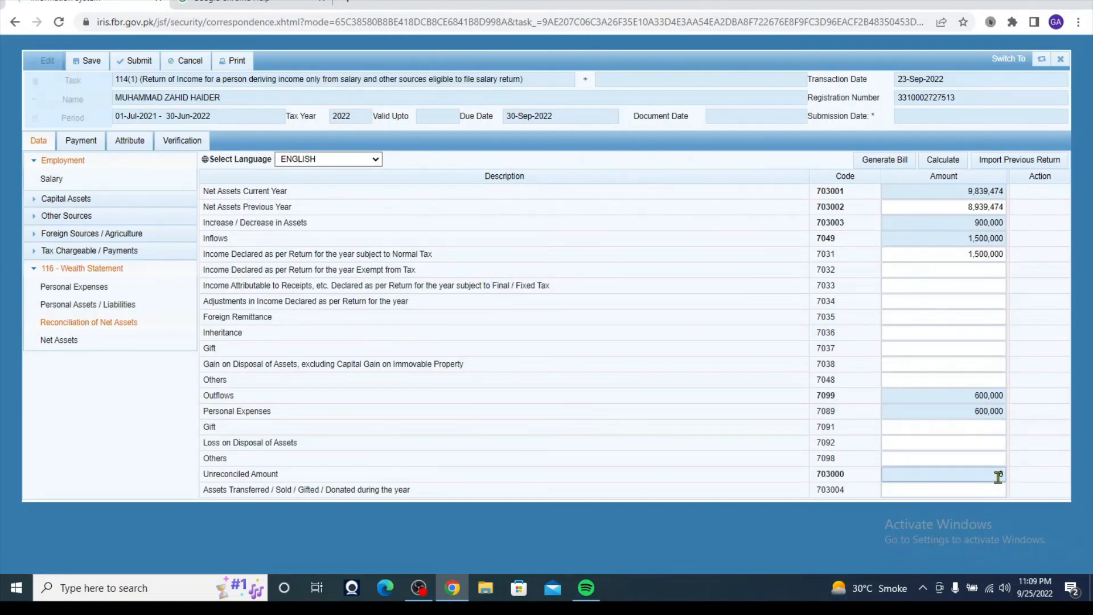
click(998, 477)
- Go to the Verification tab and place the cursor in the PIN field beside Verify Pin
click(182, 141)
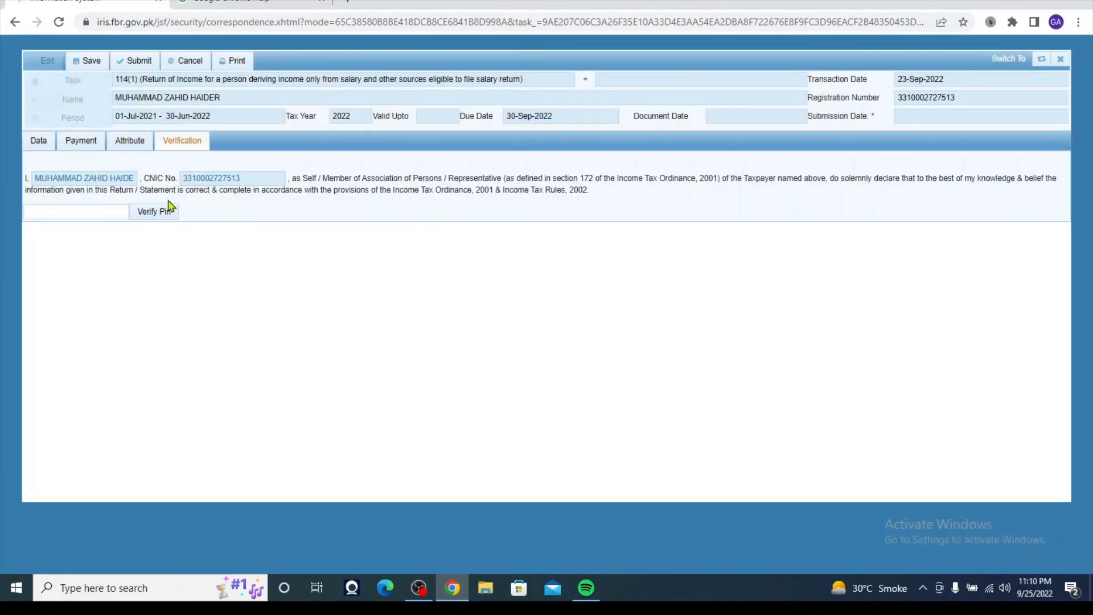
click(108, 213)
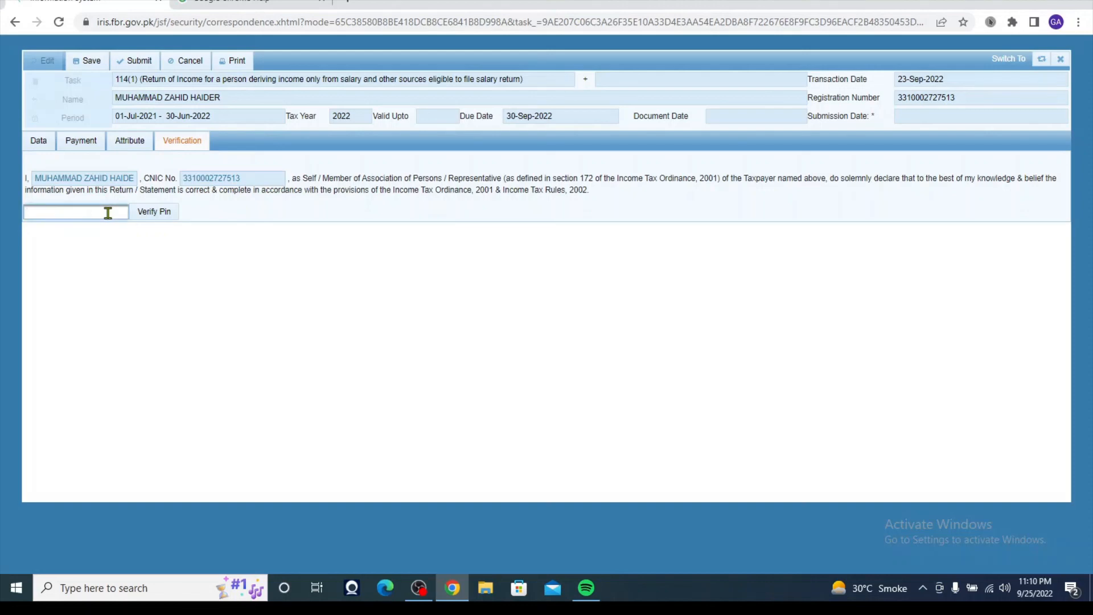